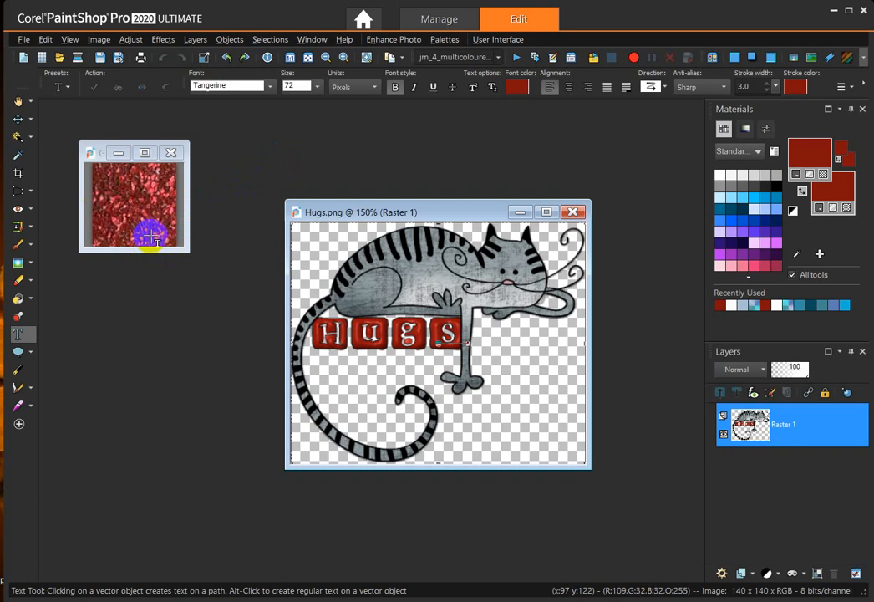
Step: Set the foreground material to the red Glitter-Texture pattern at a scale of 100
click(17, 119)
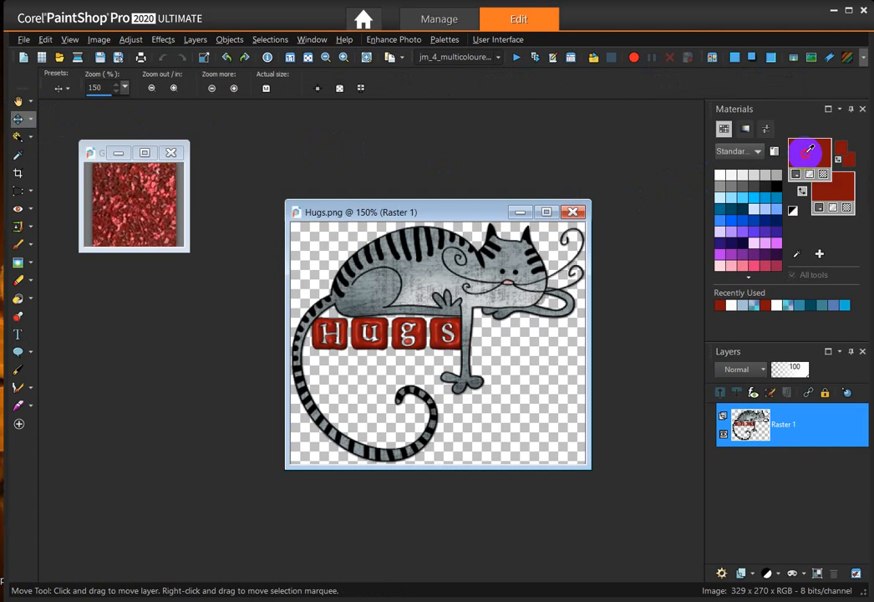
click(810, 149)
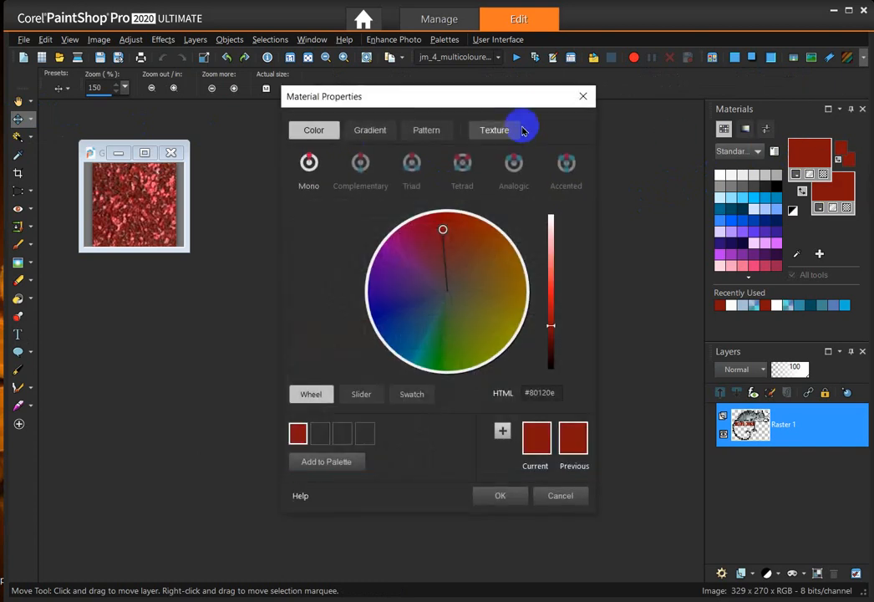
click(428, 131)
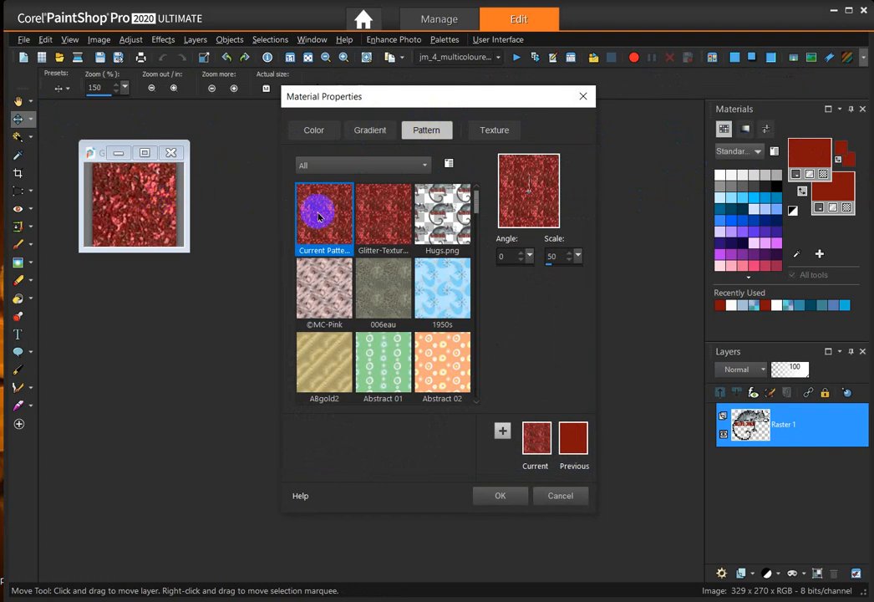
click(387, 218)
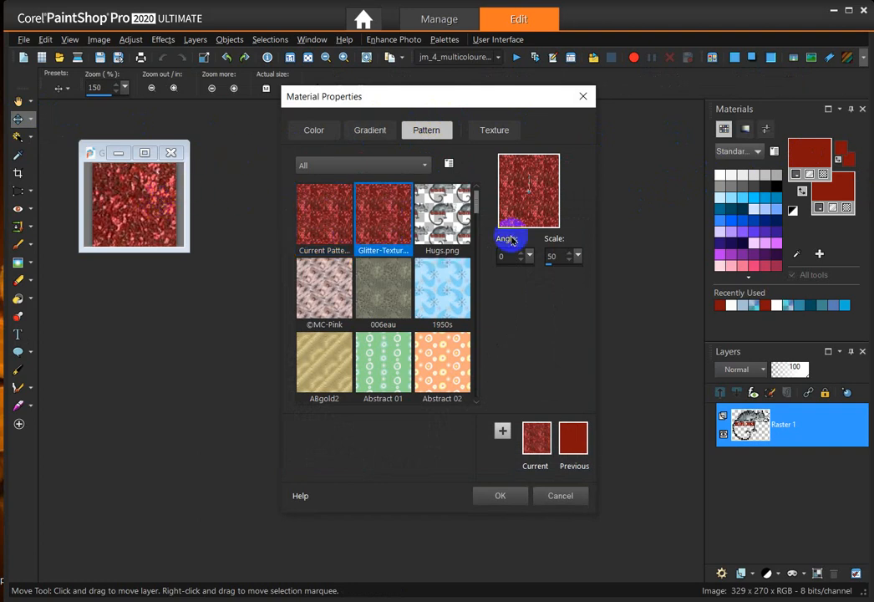
click(556, 256)
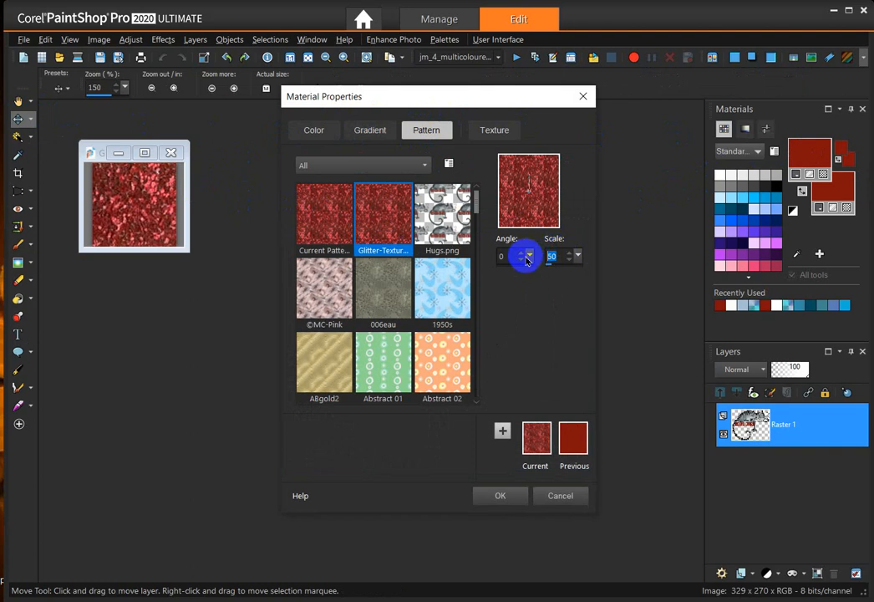
text(100)
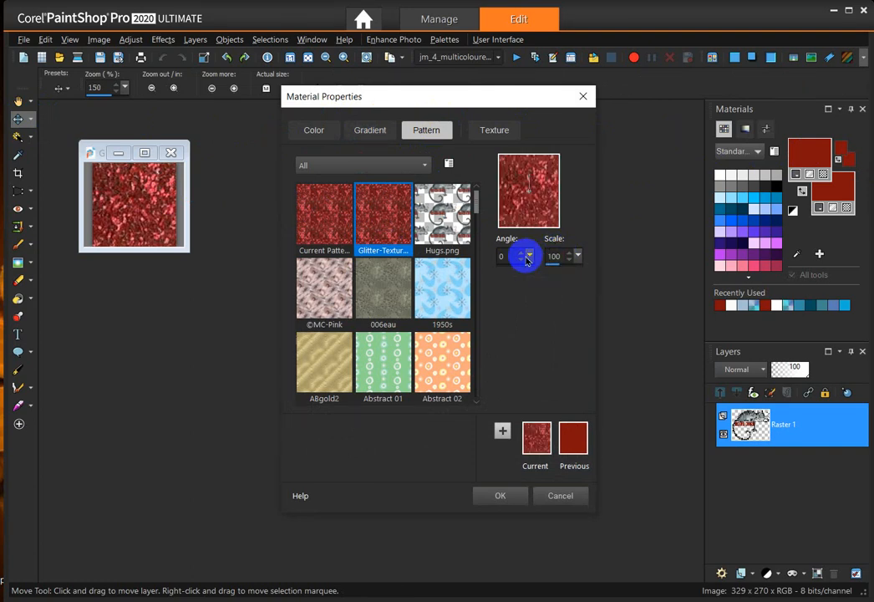
click(550, 265)
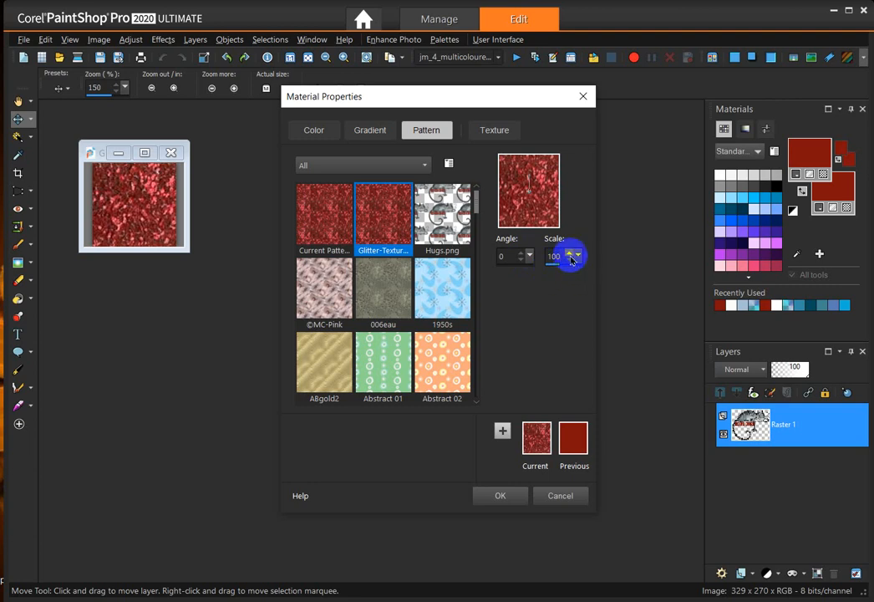
click(501, 496)
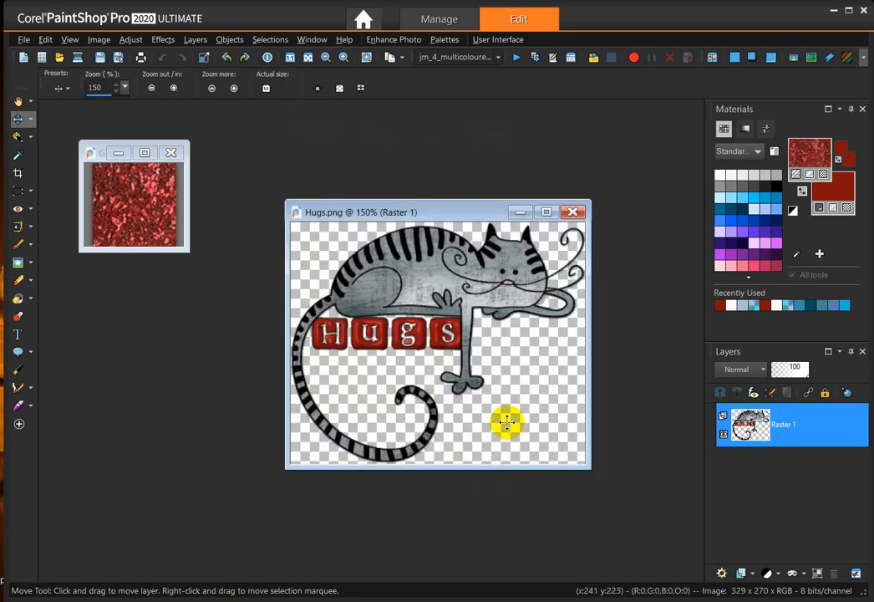
Step: Switch the foreground stroke back to solid dark red and add the person's first name as text below the cat's paw
click(19, 335)
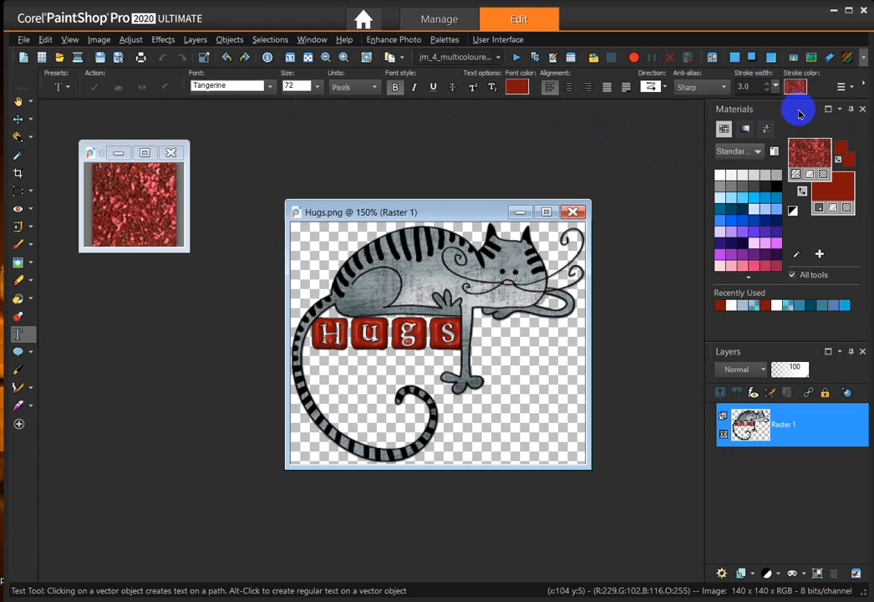
click(815, 157)
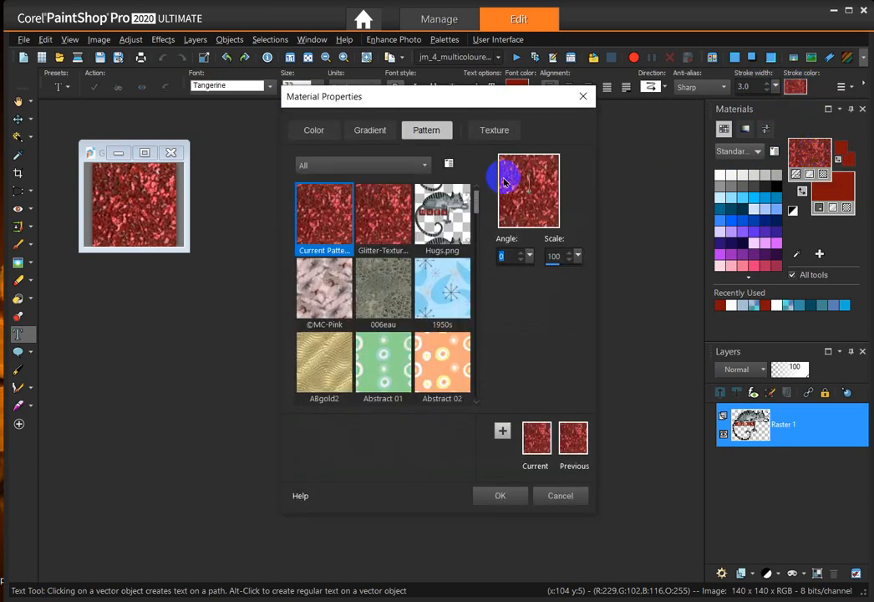
click(311, 131)
click(504, 495)
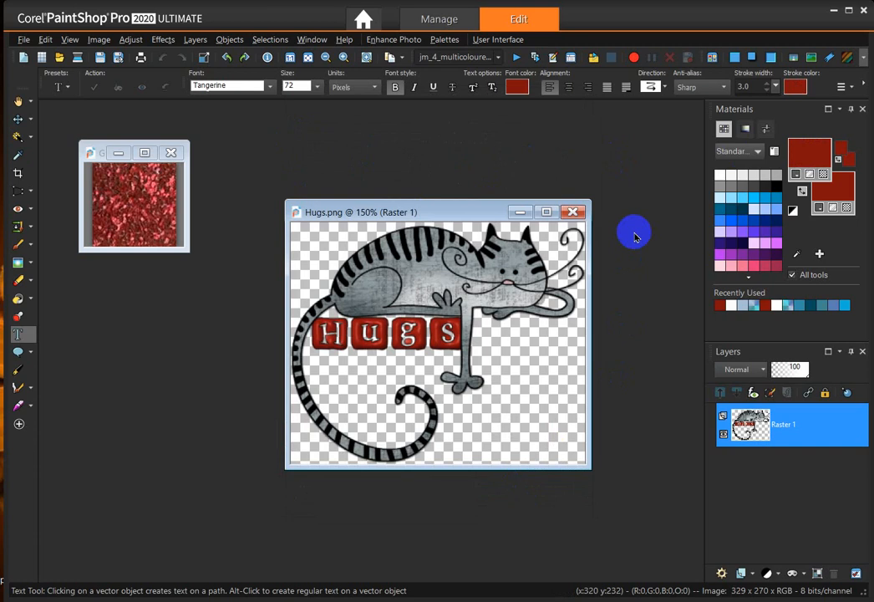
click(480, 428)
text(Sara)
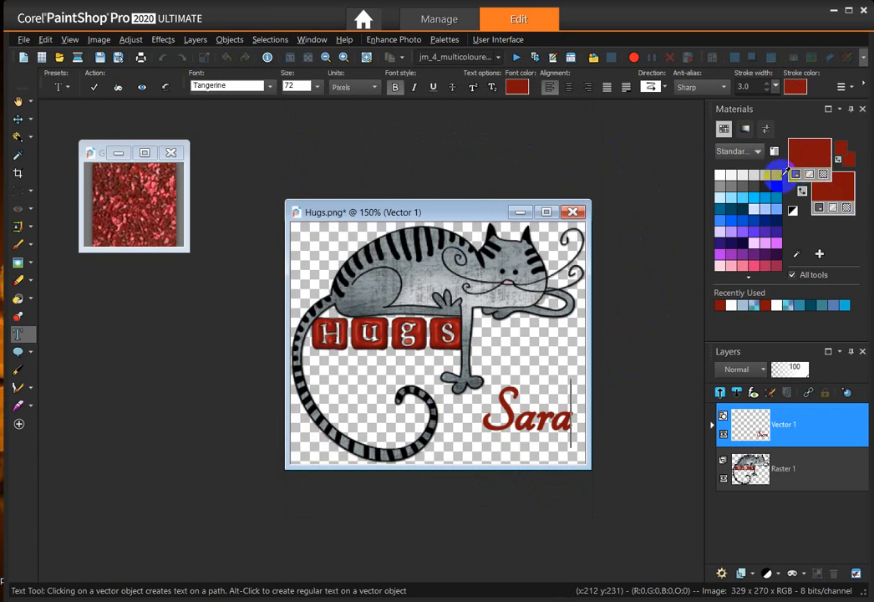
Step: Convert the name's vector layer to a raster layer and move the name slightly left and down
right_click(748, 424)
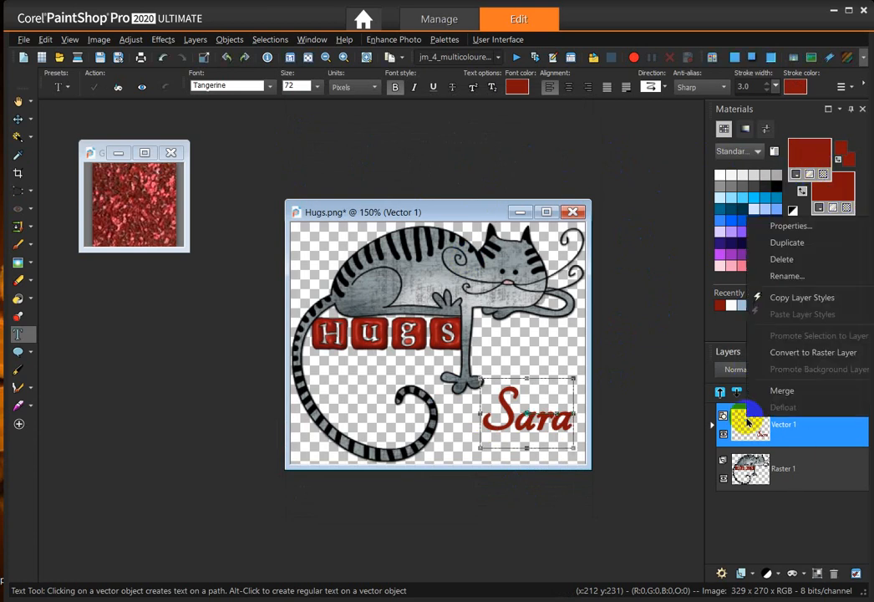
click(787, 358)
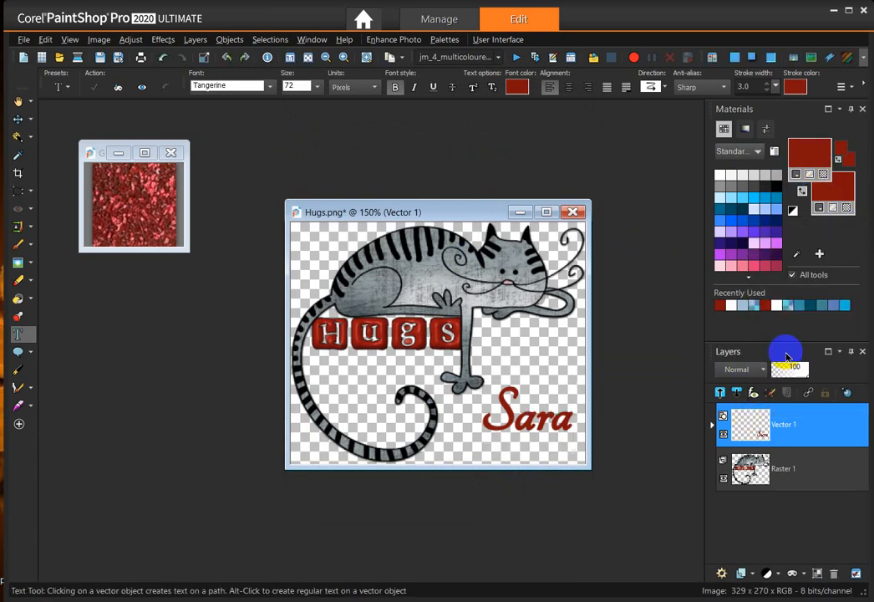
click(17, 122)
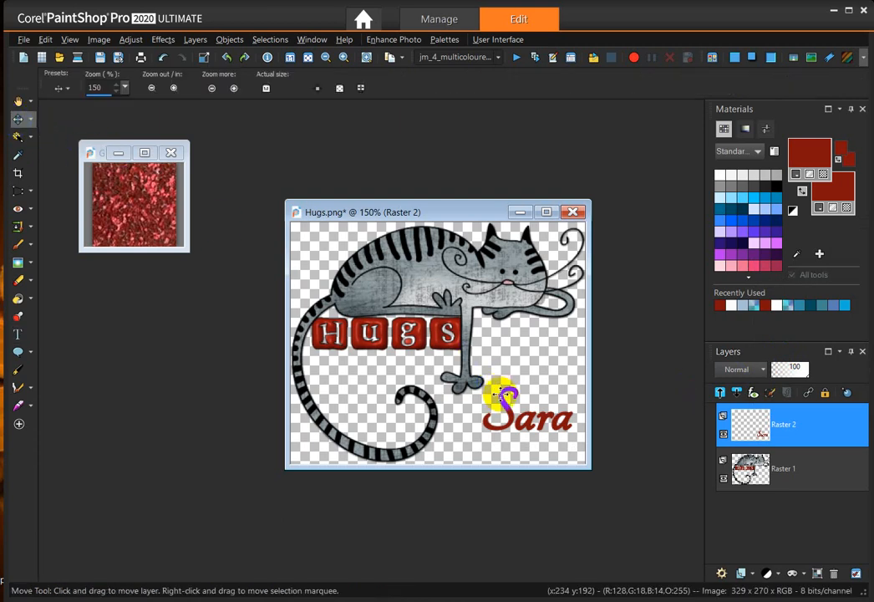
drag(505, 401, 484, 410)
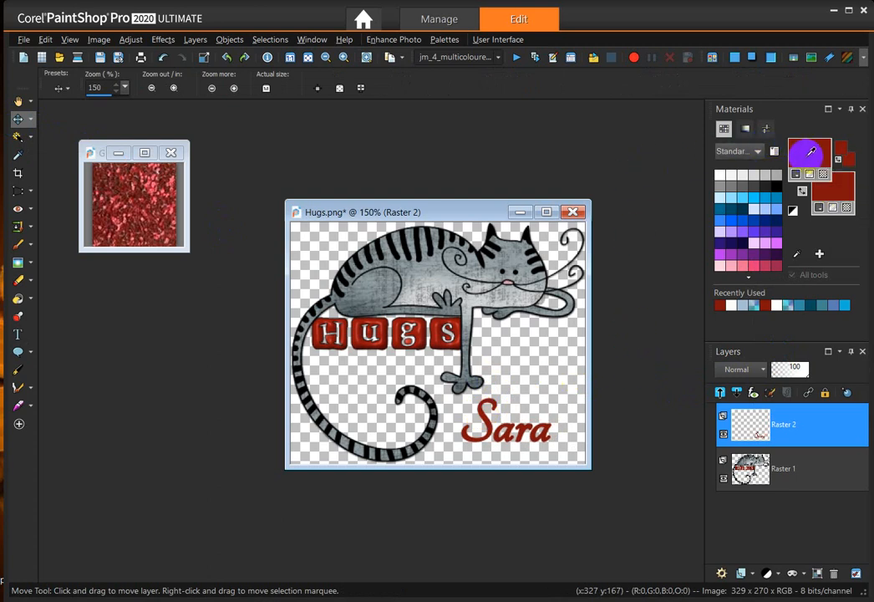
Step: Change the foreground material to the current red glitter pattern at scale 100
click(810, 152)
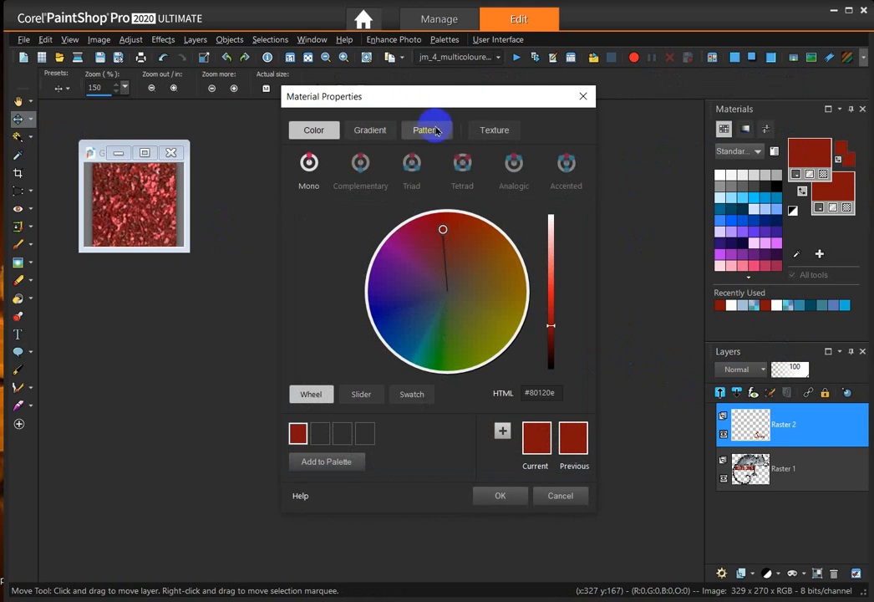
click(433, 131)
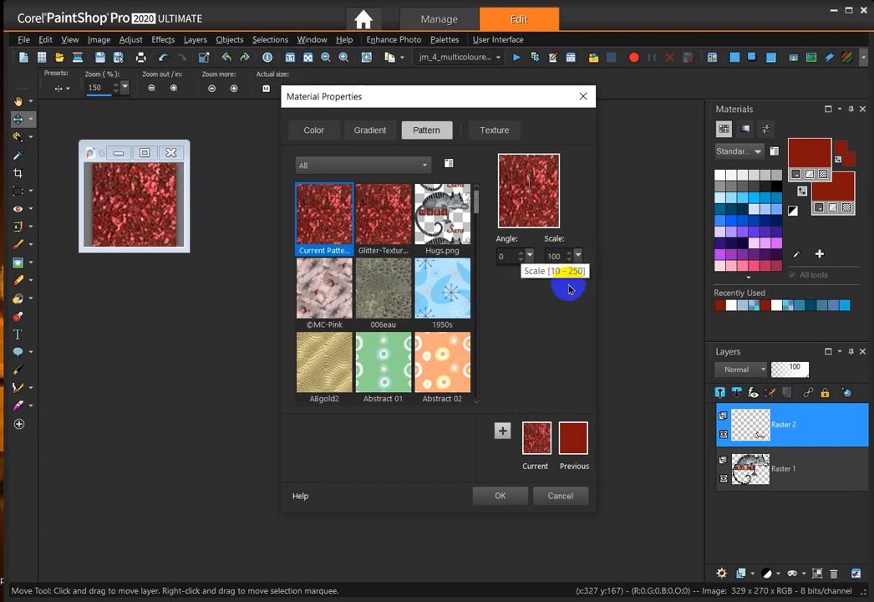
click(497, 496)
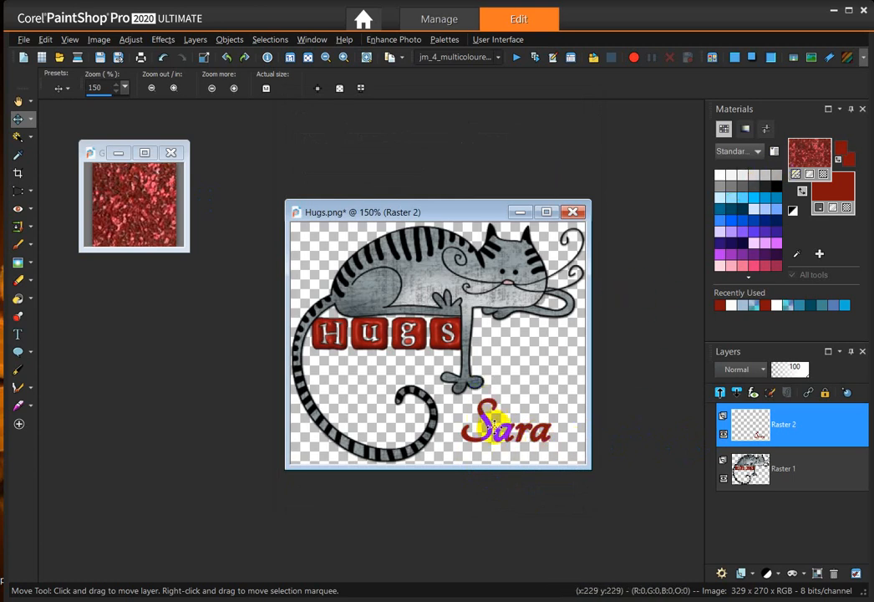
Step: Merge the name layer down into the cat layer and duplicate the merged layer twice
right_click(743, 426)
mouse_move(776, 399)
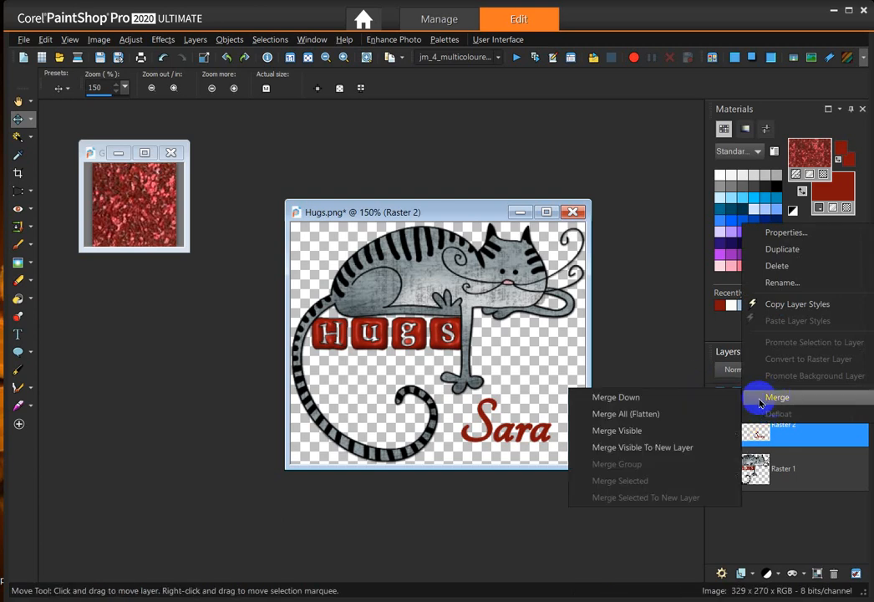
click(707, 397)
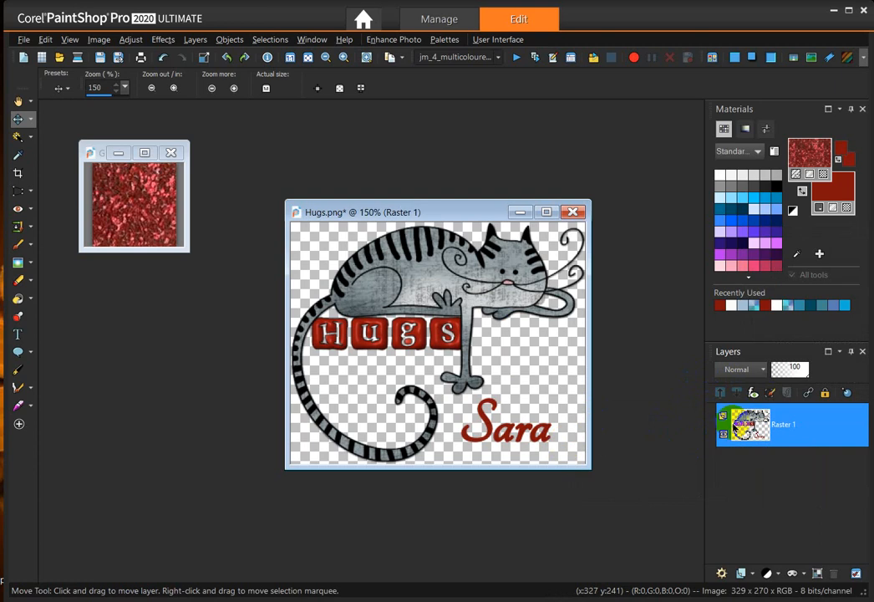
right_click(734, 422)
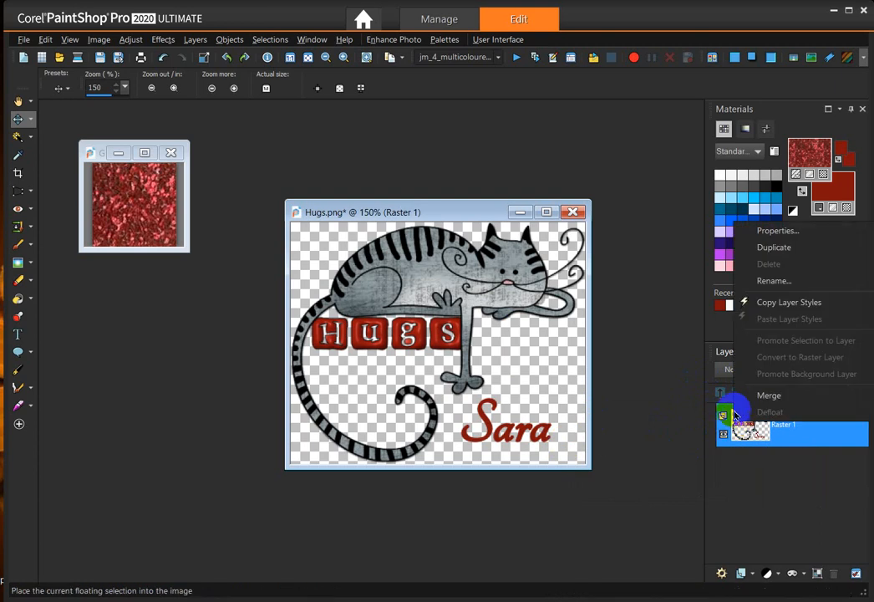
click(764, 247)
right_click(768, 416)
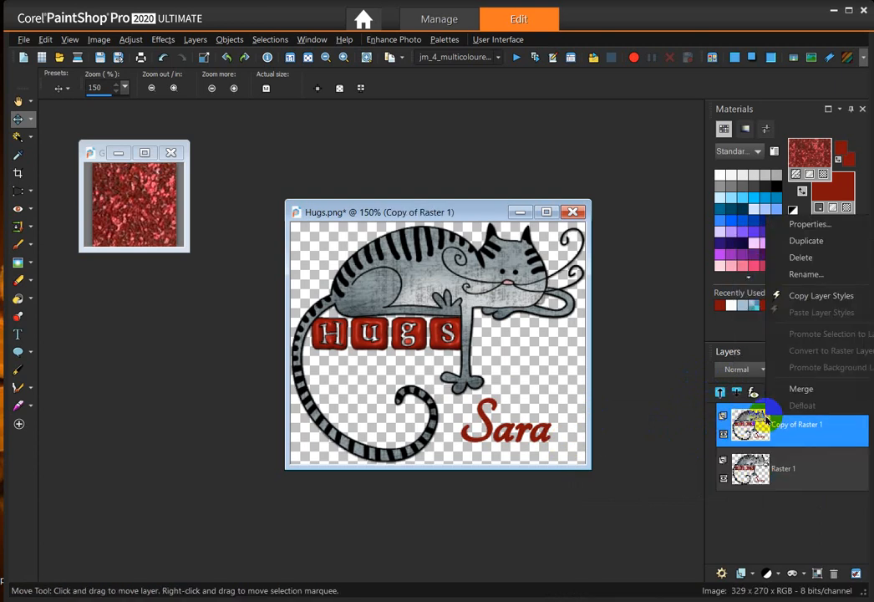
click(803, 242)
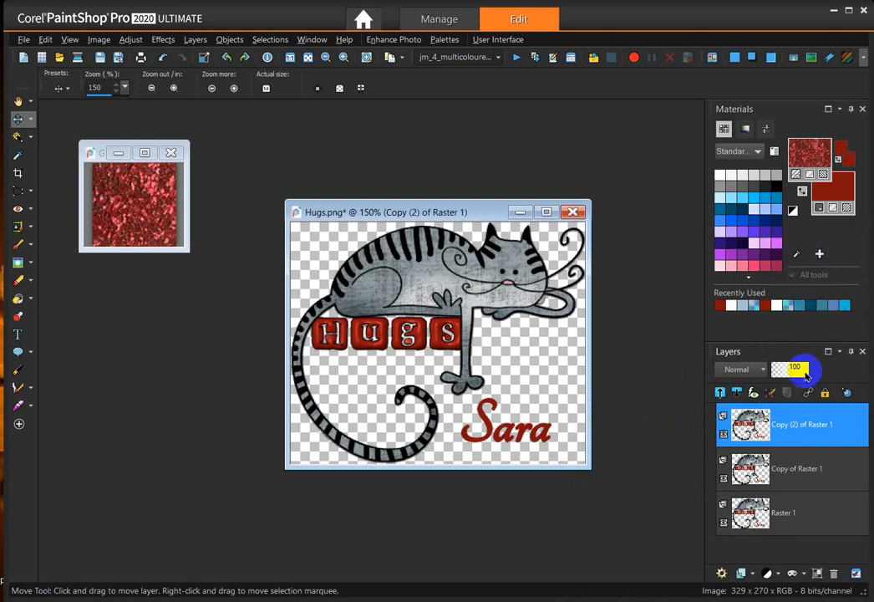
Step: Hide the two lower layers and flood-fill each letter of the name on the top copy with the red glitter pattern
click(724, 522)
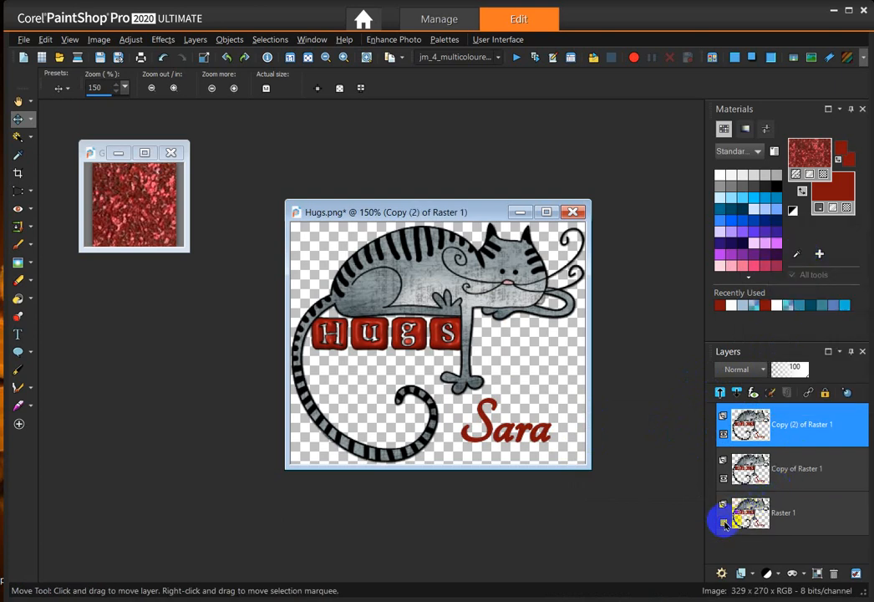
click(724, 478)
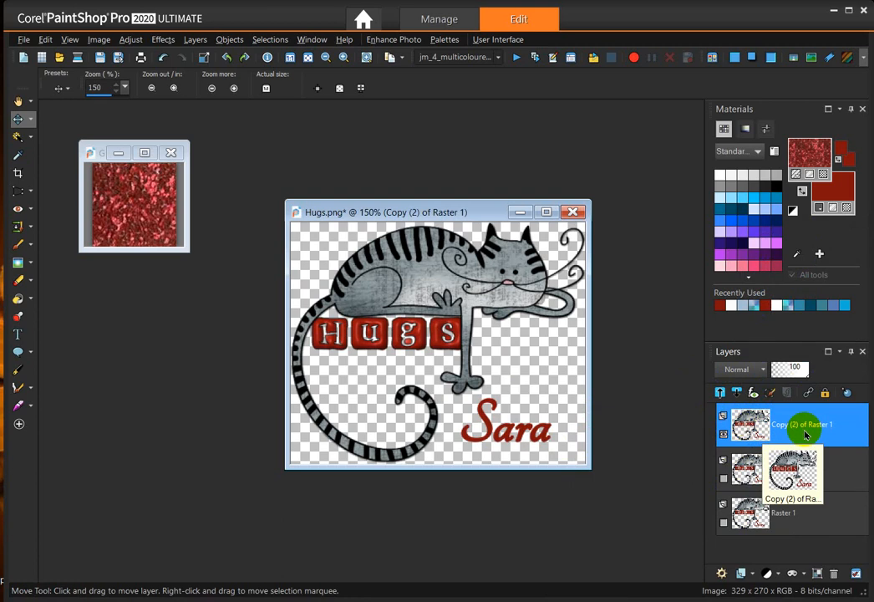
click(16, 300)
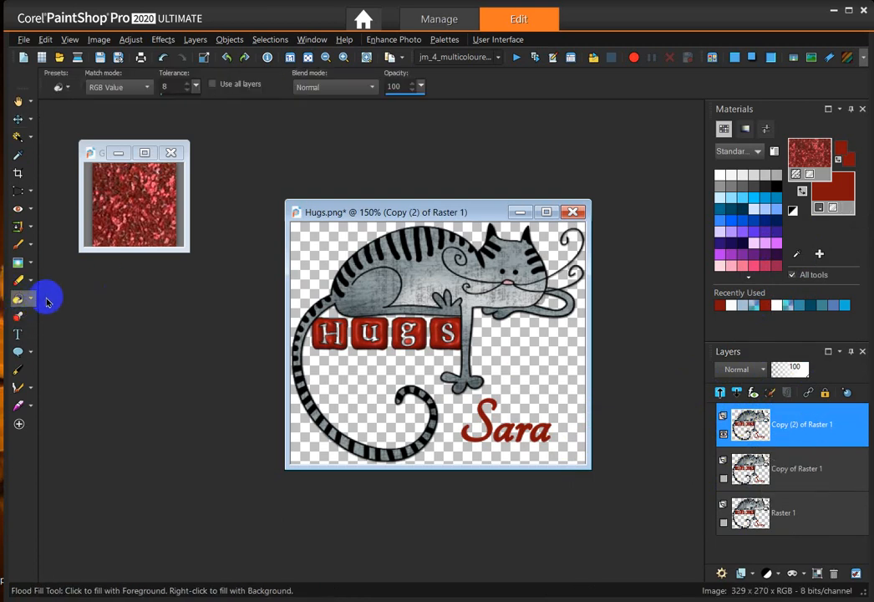
click(467, 415)
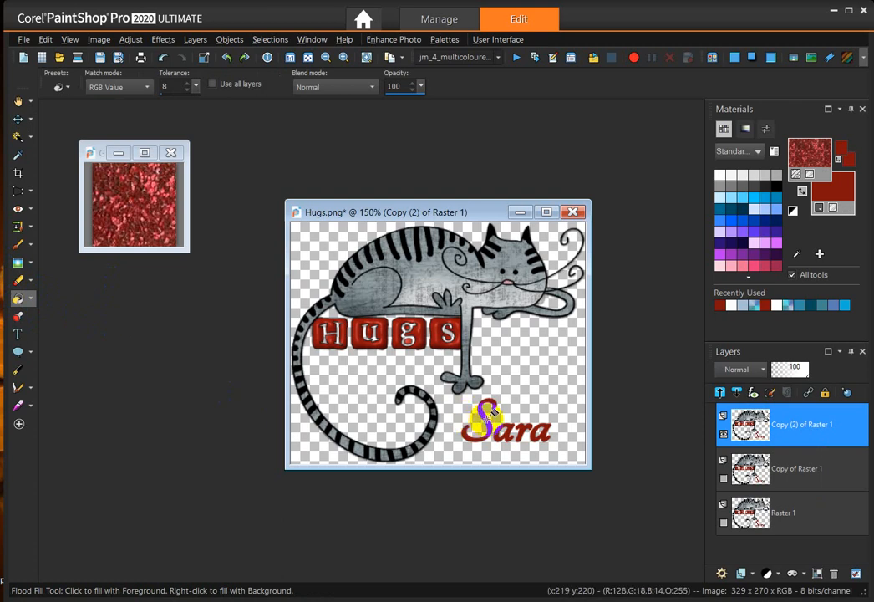
click(487, 419)
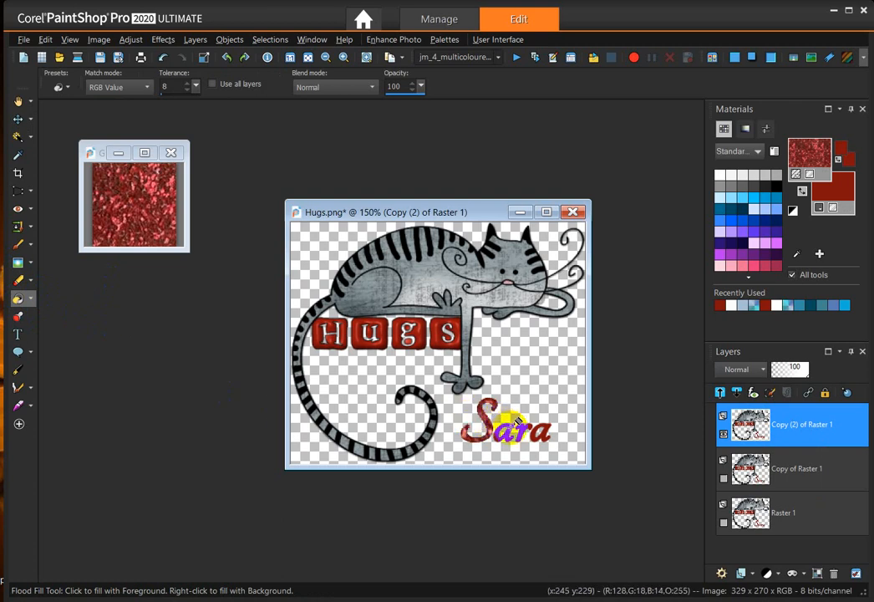
click(511, 427)
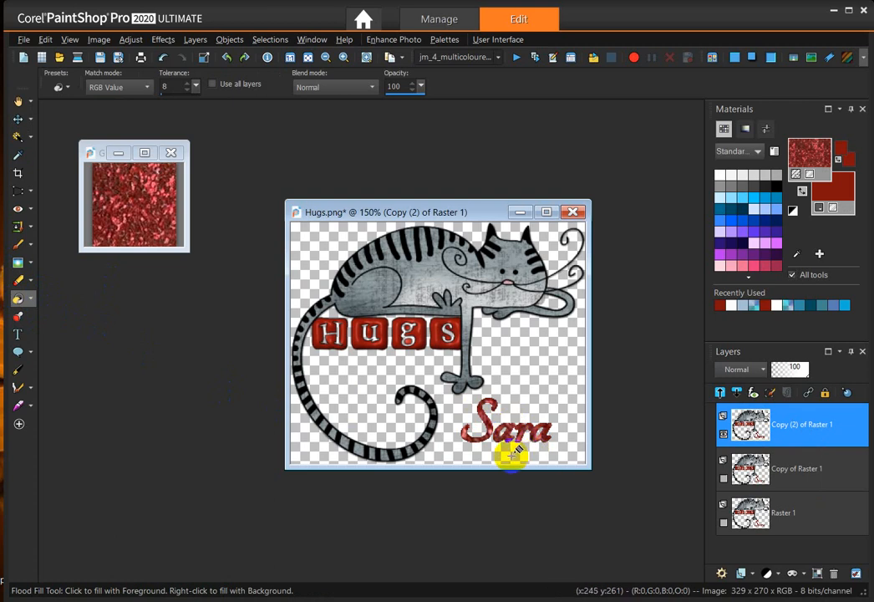
click(546, 432)
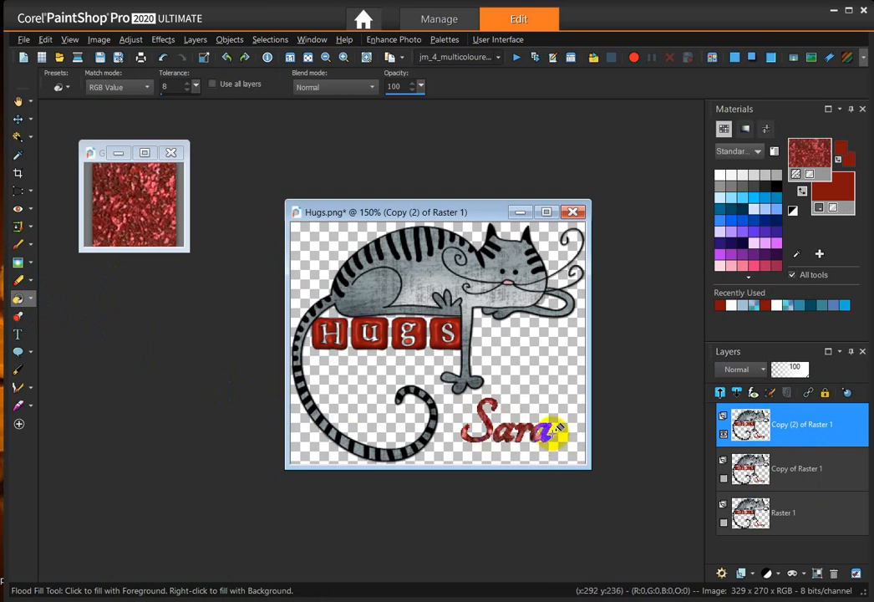
Step: Hide the filled top copy and make the Copy of Raster 1 layer active and visible
click(811, 153)
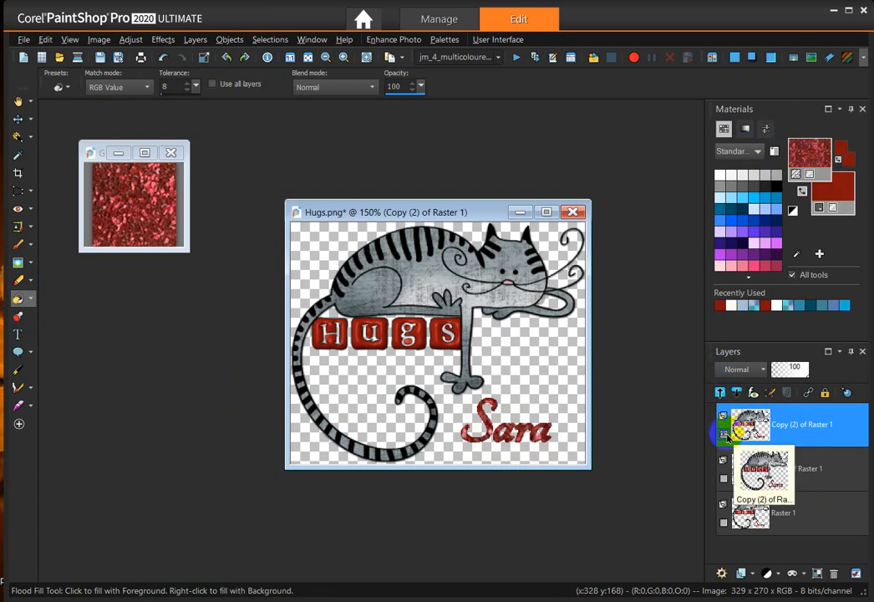
click(724, 433)
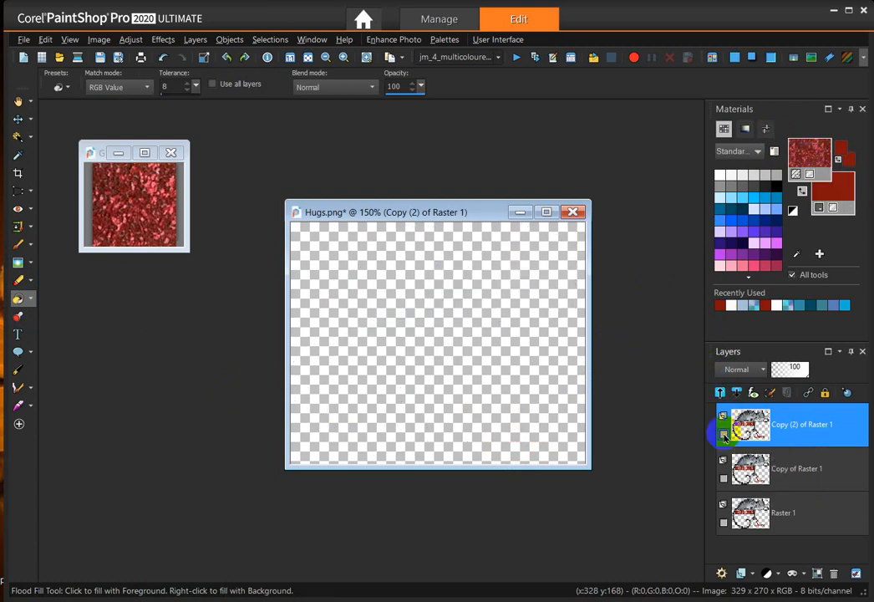
click(752, 470)
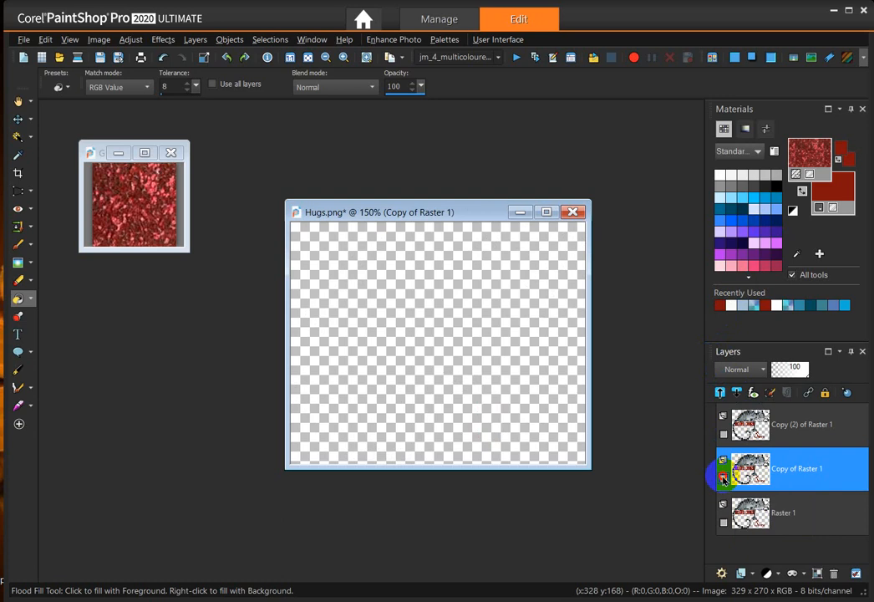
click(724, 478)
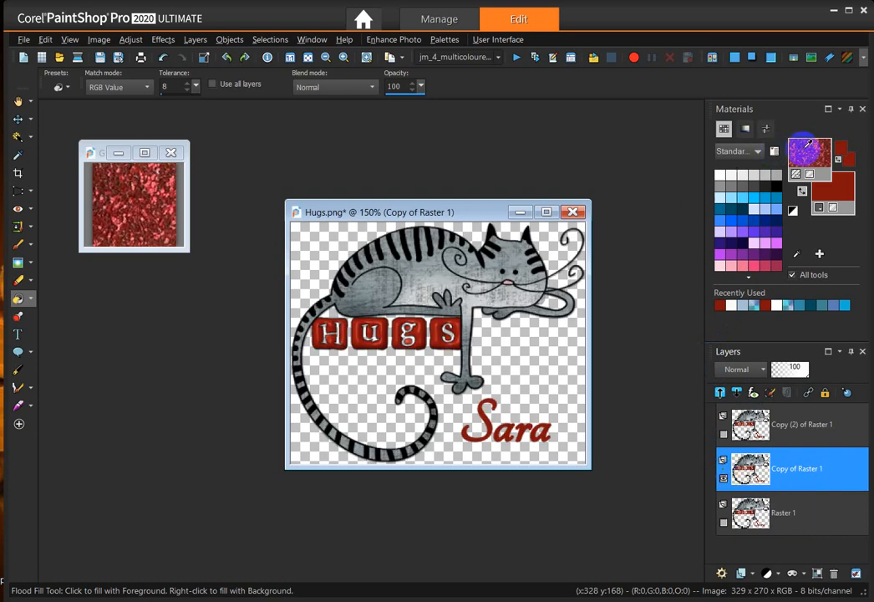
Step: Set the foreground glitter pattern's scale to 75 and flood-fill each letter of the name on the Copy of Raster 1 layer
click(810, 146)
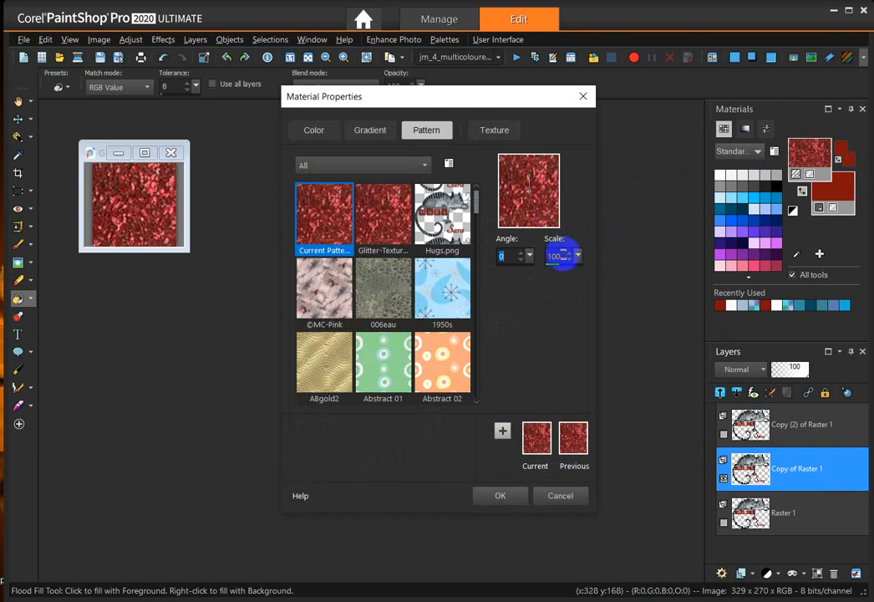
text(7)
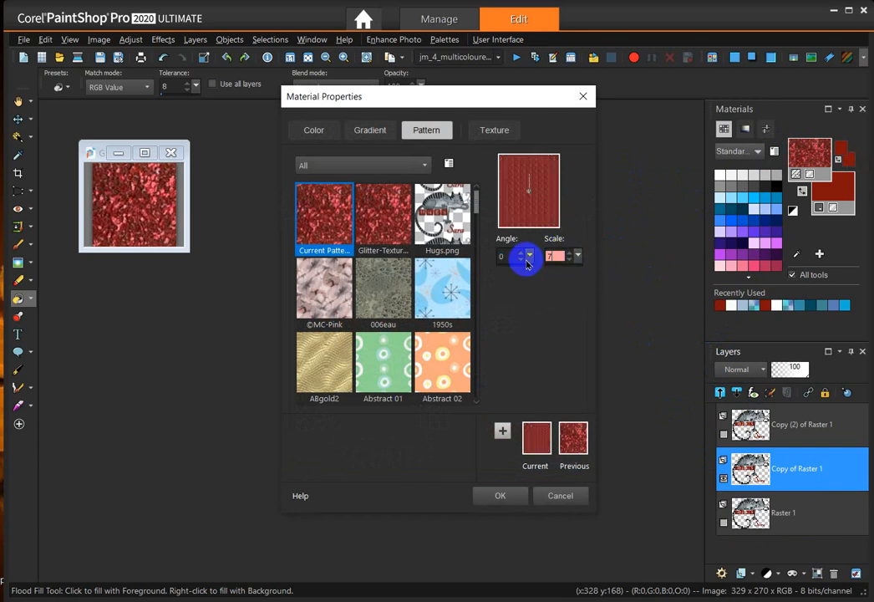
text(5)
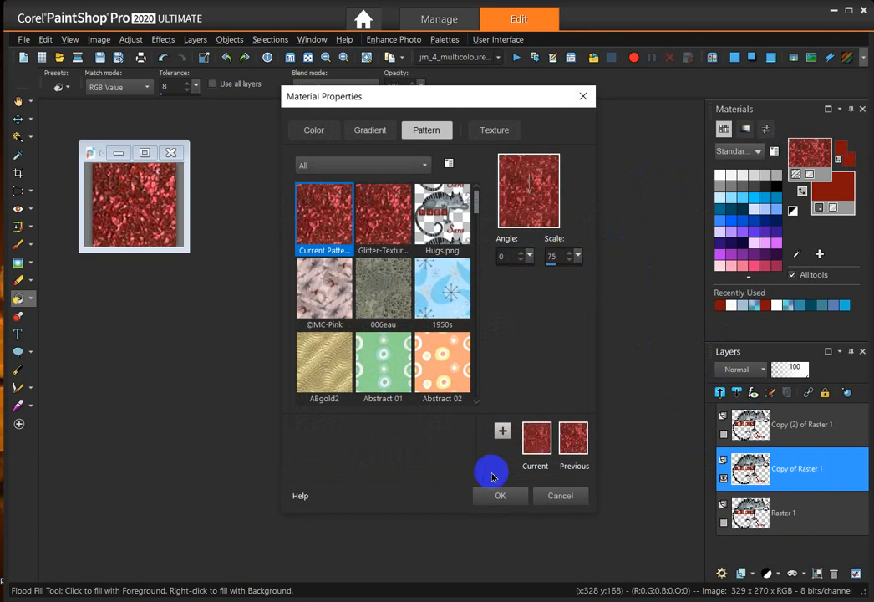
click(512, 502)
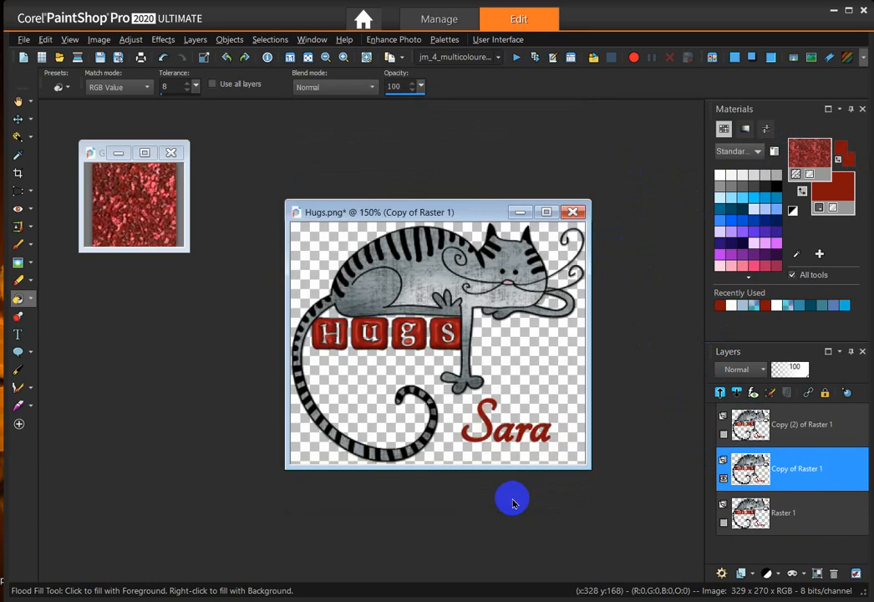
click(485, 410)
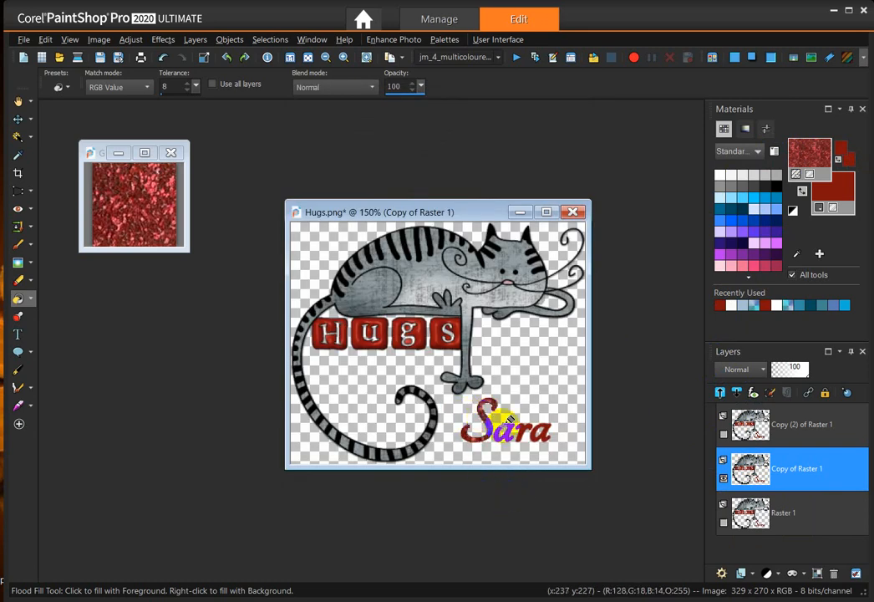
click(506, 418)
click(565, 451)
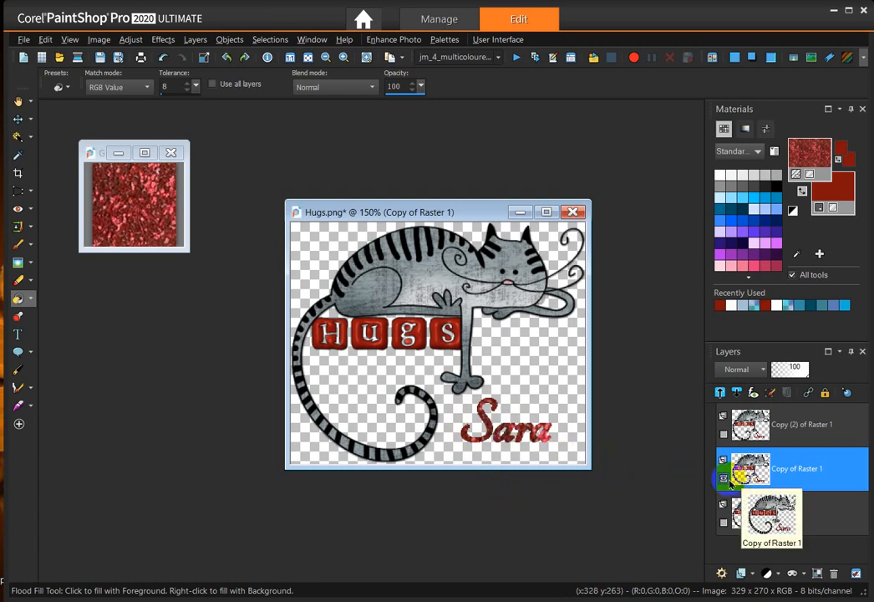
Step: Hide the filled Copy of Raster 1 layer and make the Raster 1 layer active and visible
click(724, 478)
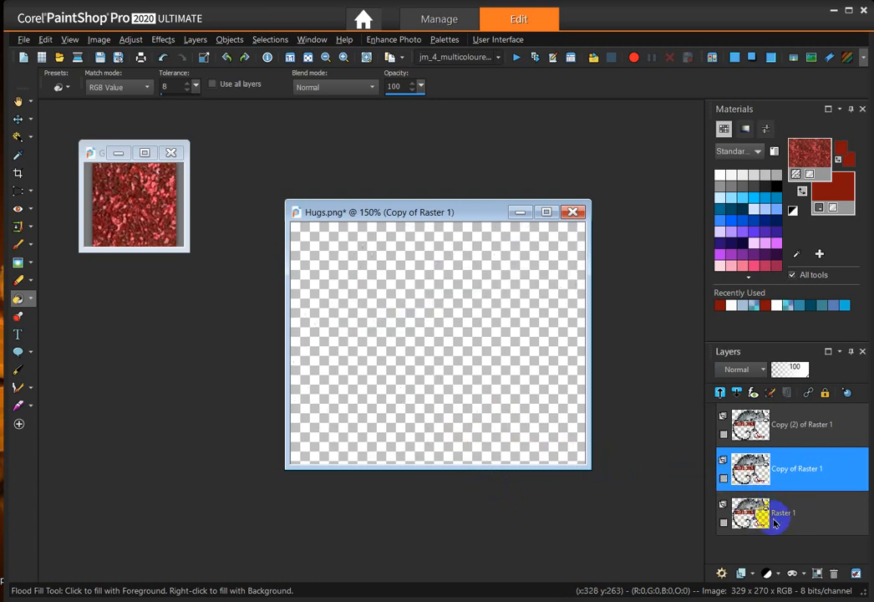
click(756, 515)
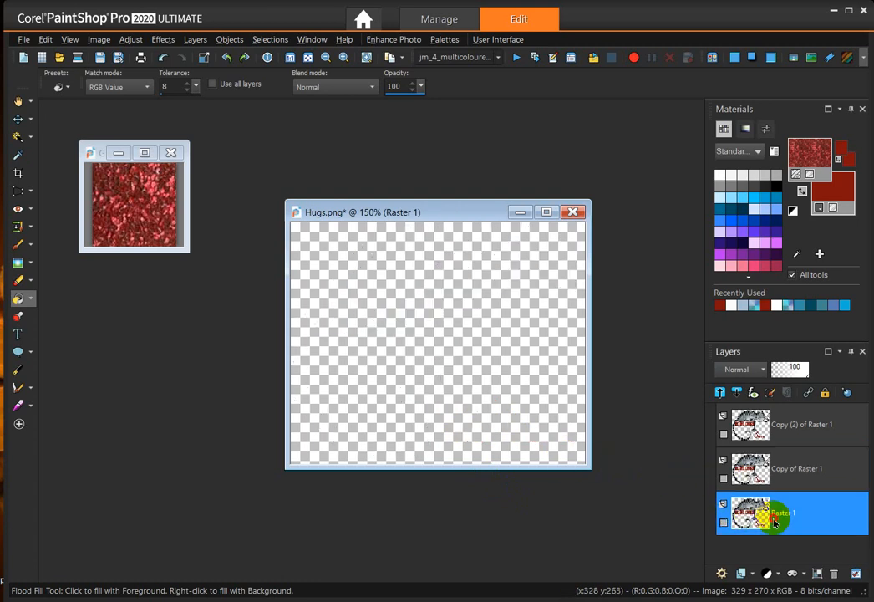
click(724, 522)
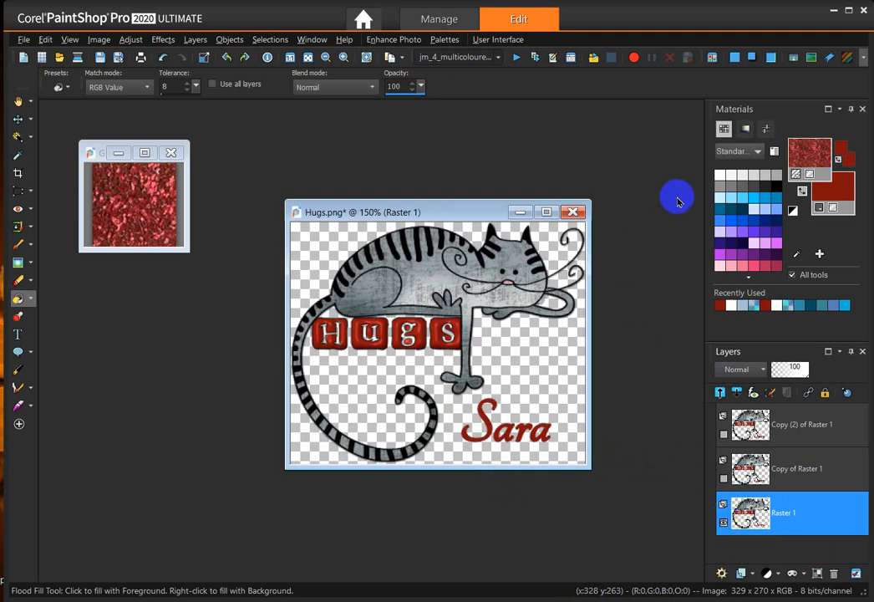
Step: Set the foreground glitter pattern's scale to 50 and flood-fill each letter of the name on the Raster 1 layer
click(816, 159)
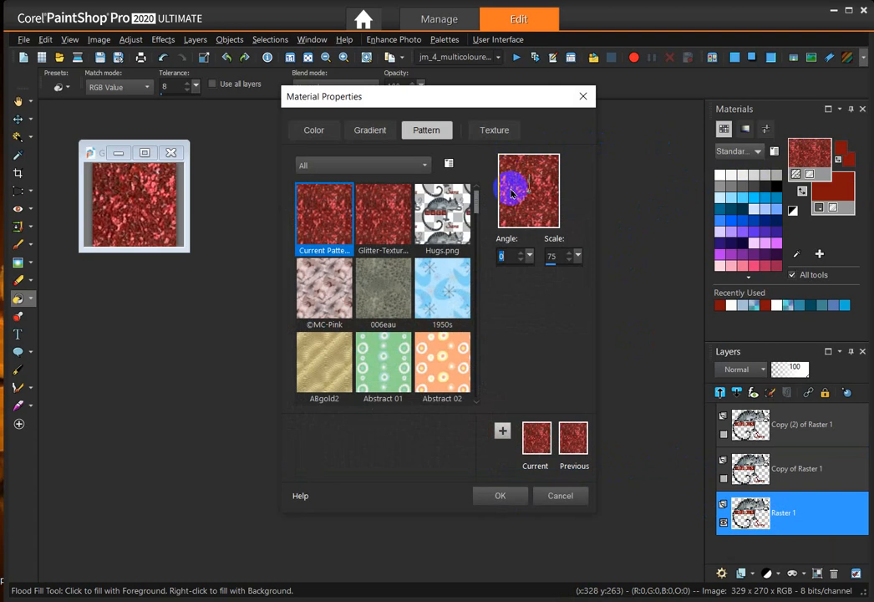
drag(559, 256, 541, 258)
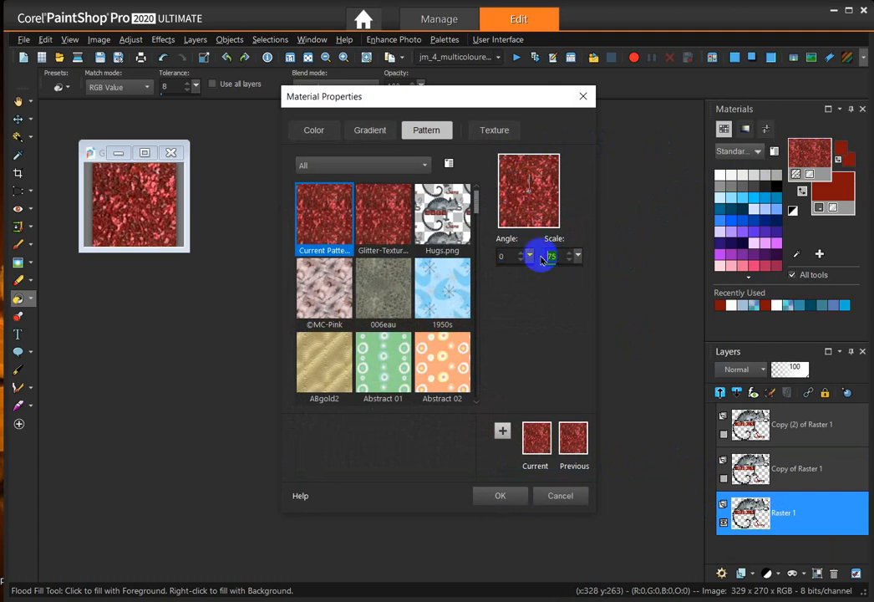
text(50)
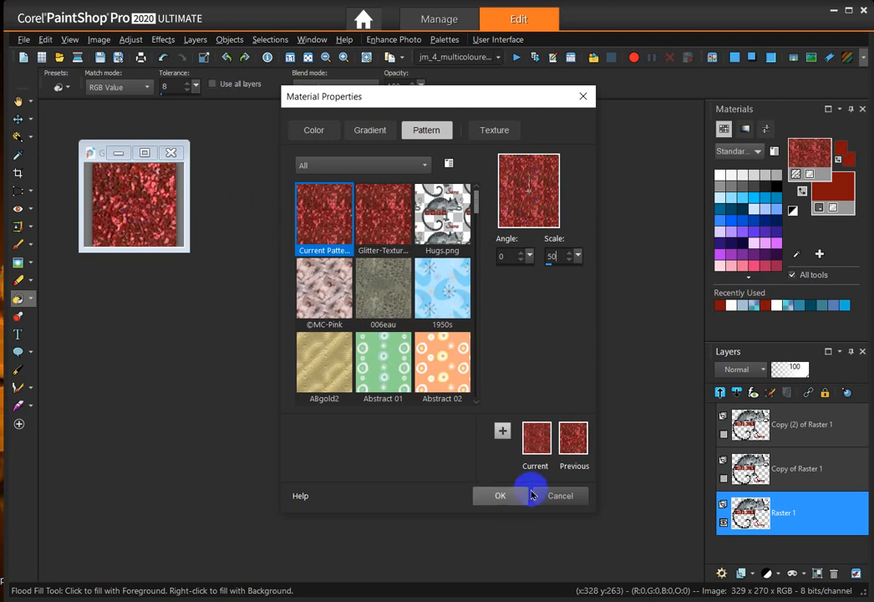
click(504, 497)
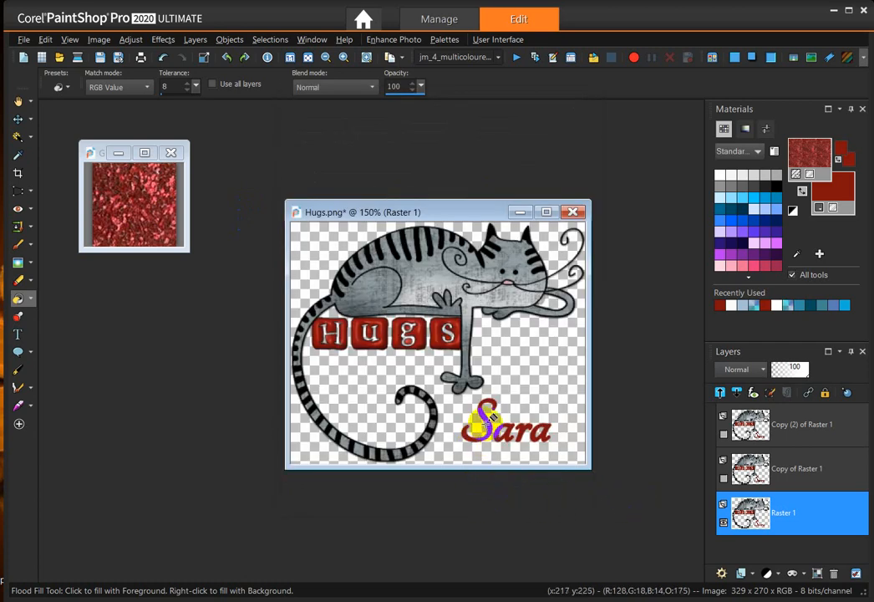
click(511, 419)
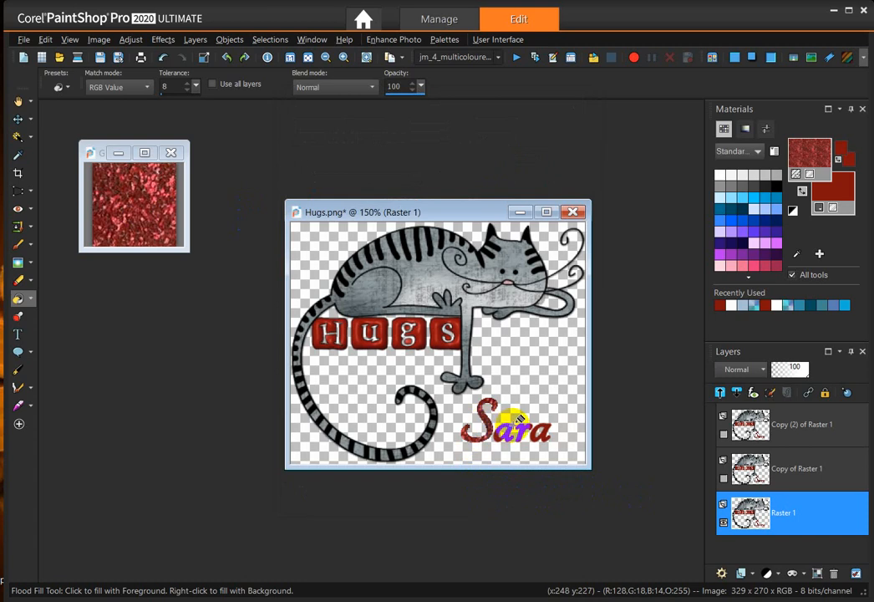
Step: Make the two upper layers visible and save the image to the Desktop as Hugs.psp in PSP Animation Shop format
click(724, 477)
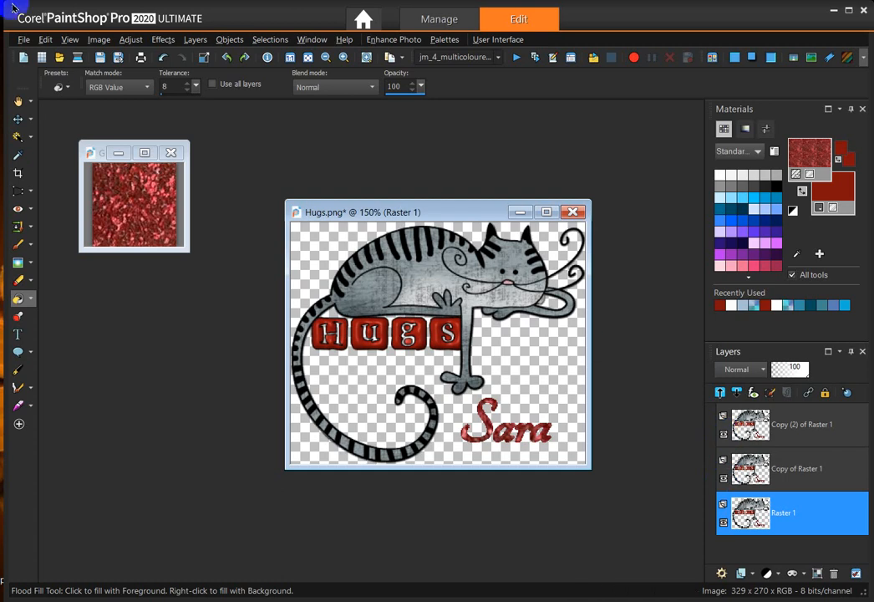
click(22, 39)
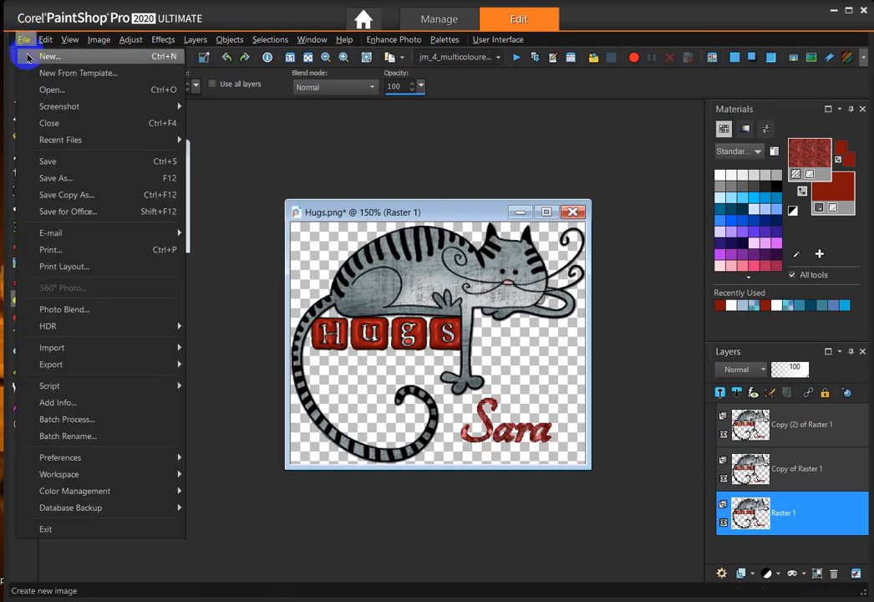
click(78, 179)
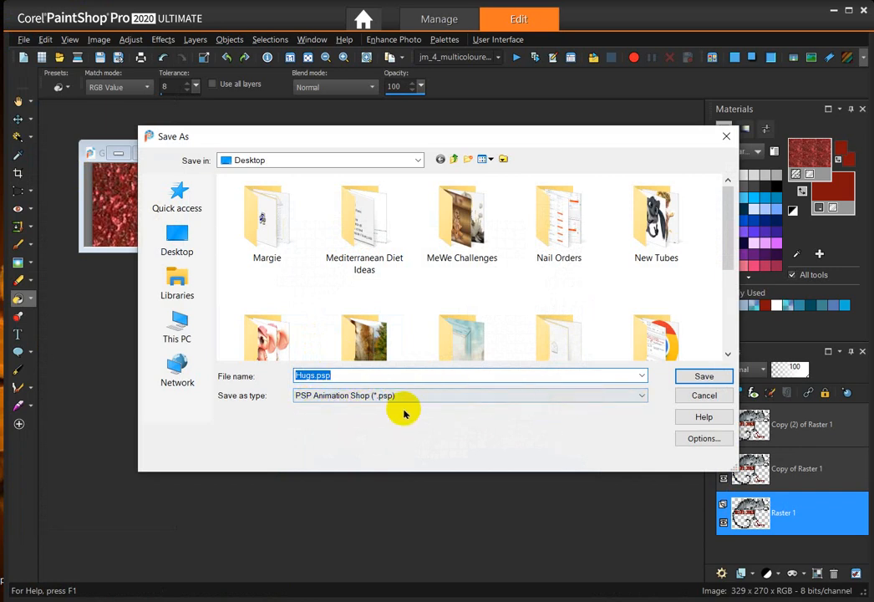
click(643, 400)
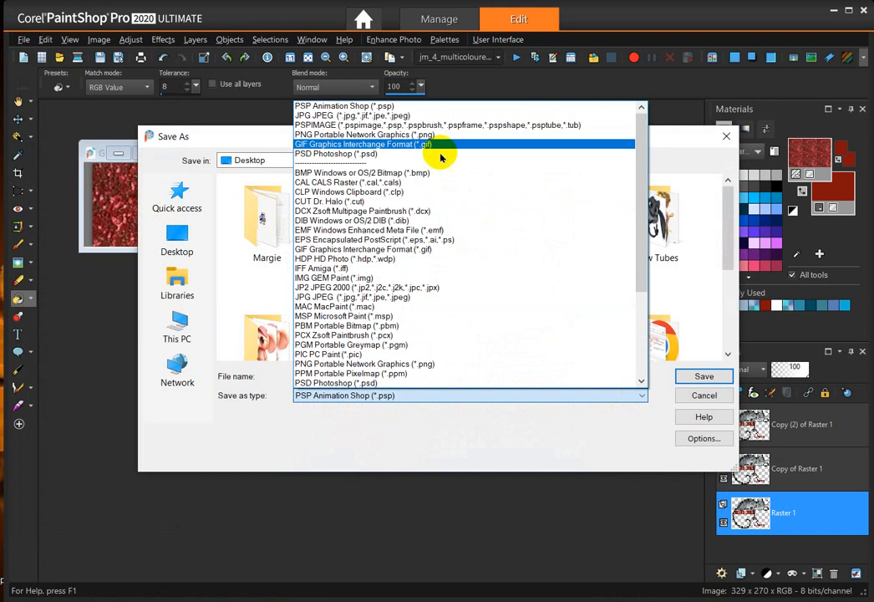
click(369, 107)
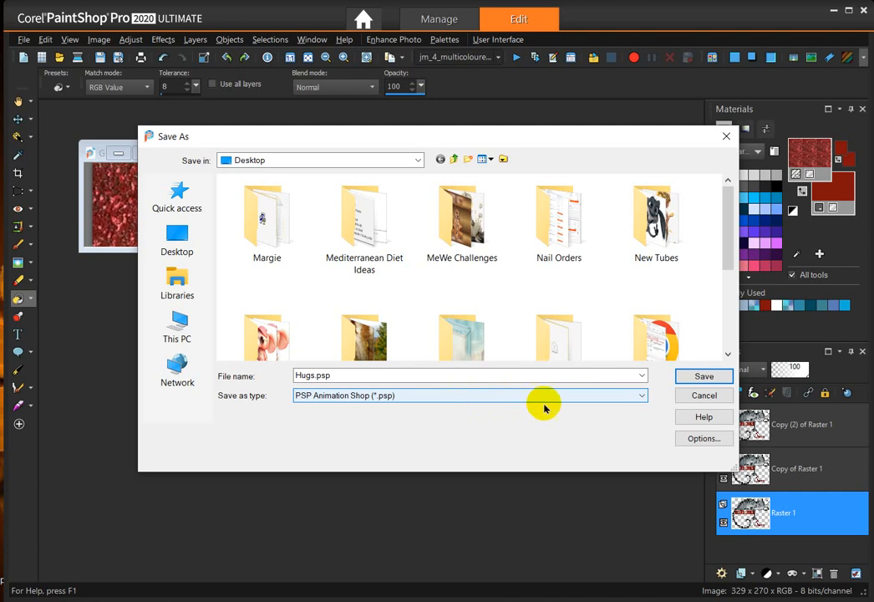
click(703, 377)
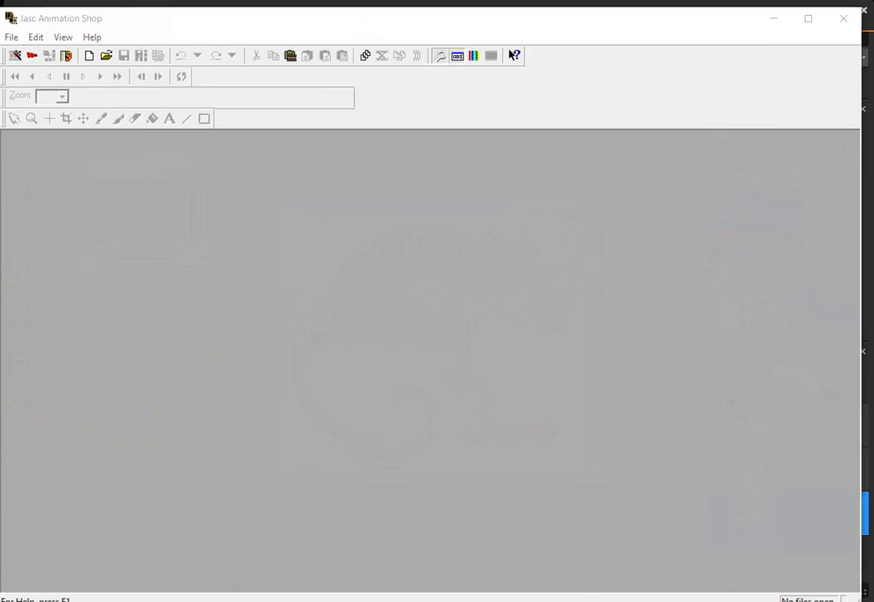
Step: Switch to Jasc Animation Shop, bring in the layered Hugs image as a new animation, widen its frames window and preview the playback
drag(350, 362, 350, 362)
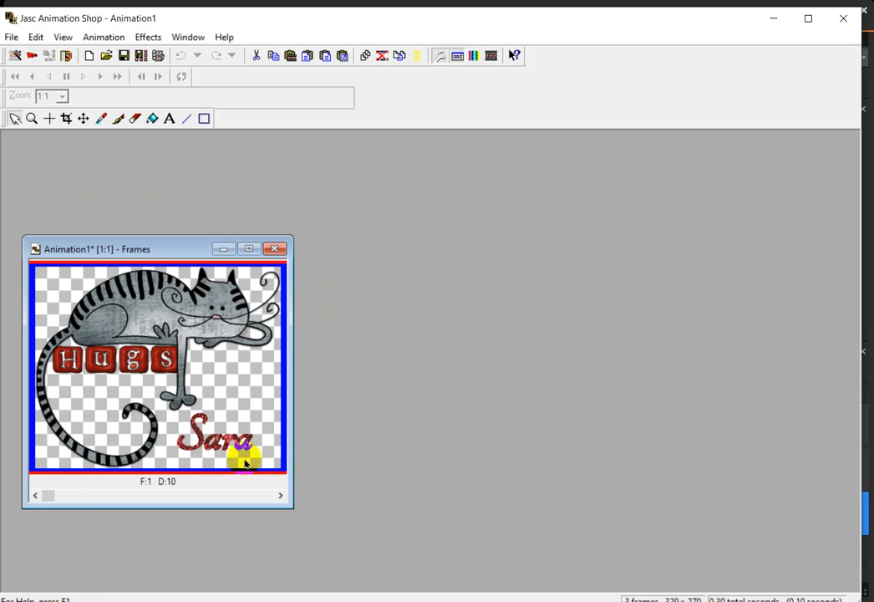
scroll(245, 462, up, 2)
scroll(277, 454, down, 2)
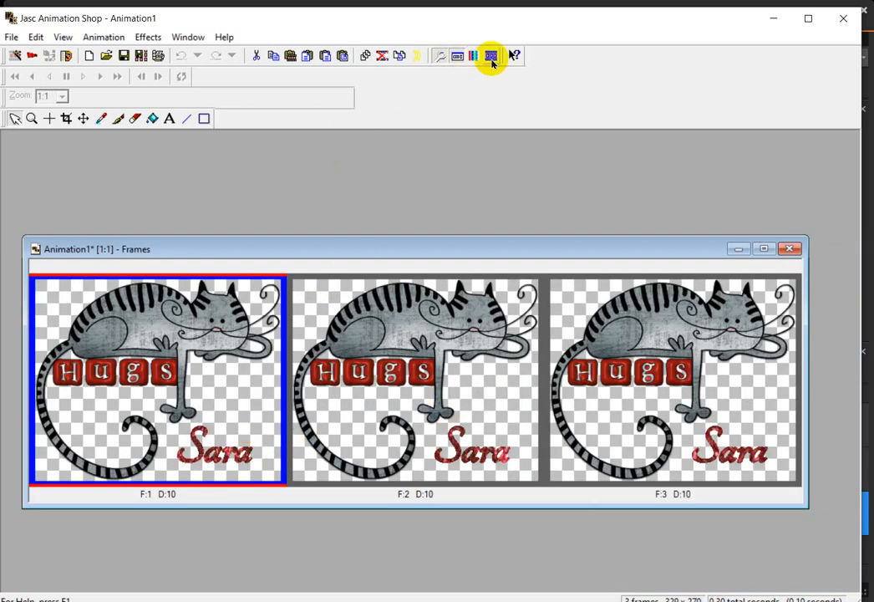
click(492, 57)
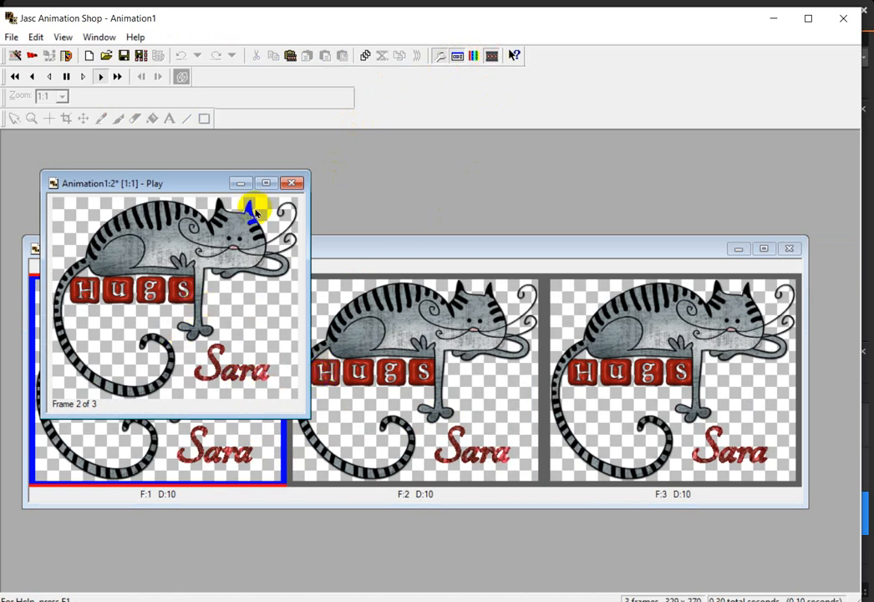
click(295, 184)
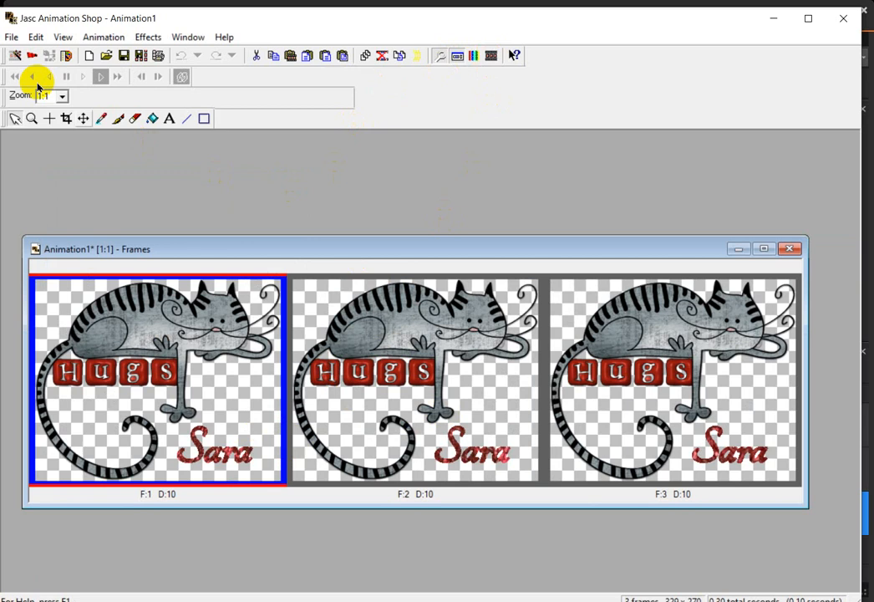
Step: Save the animation to the Desktop as a GIF named with the image's name text followed by "InRed", accepting the existing optimization settings
click(10, 38)
click(52, 164)
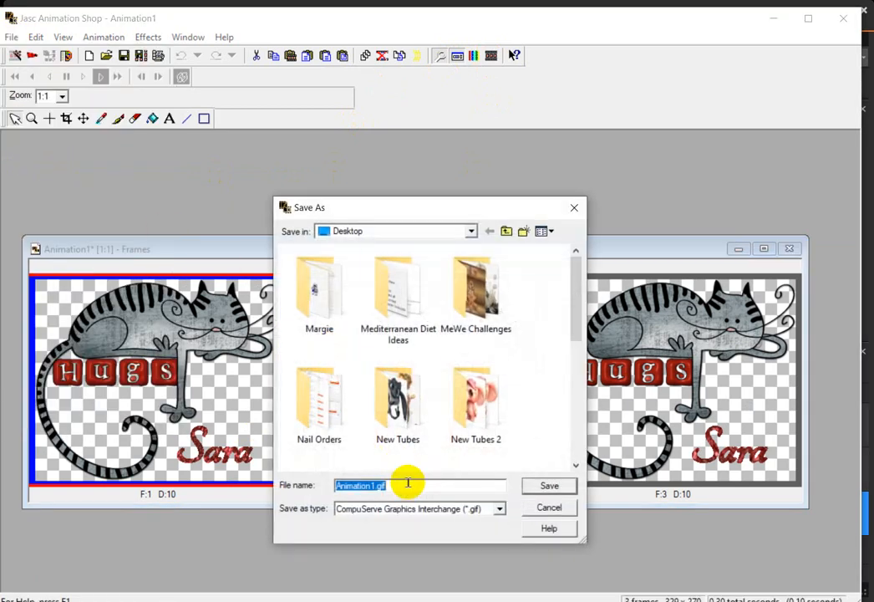
text(SaraInRed)
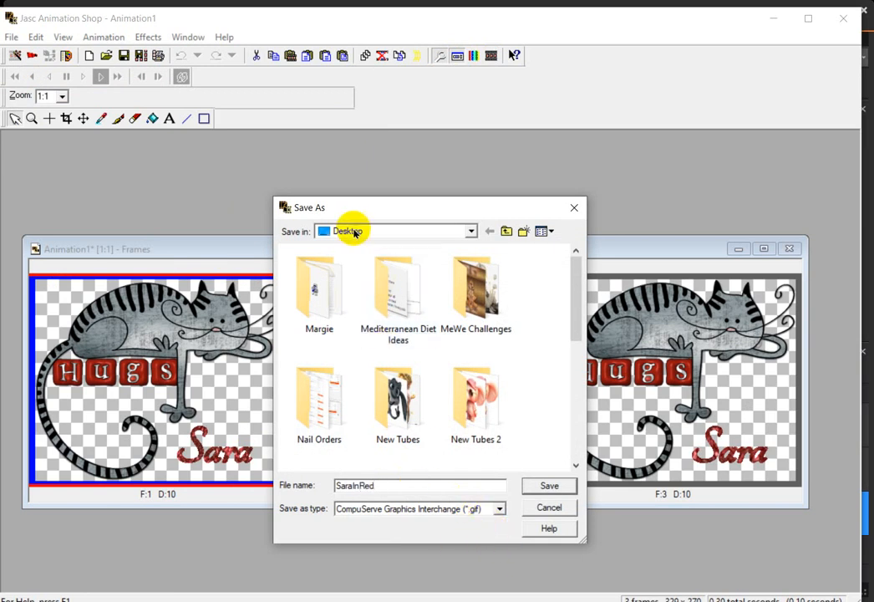
click(552, 484)
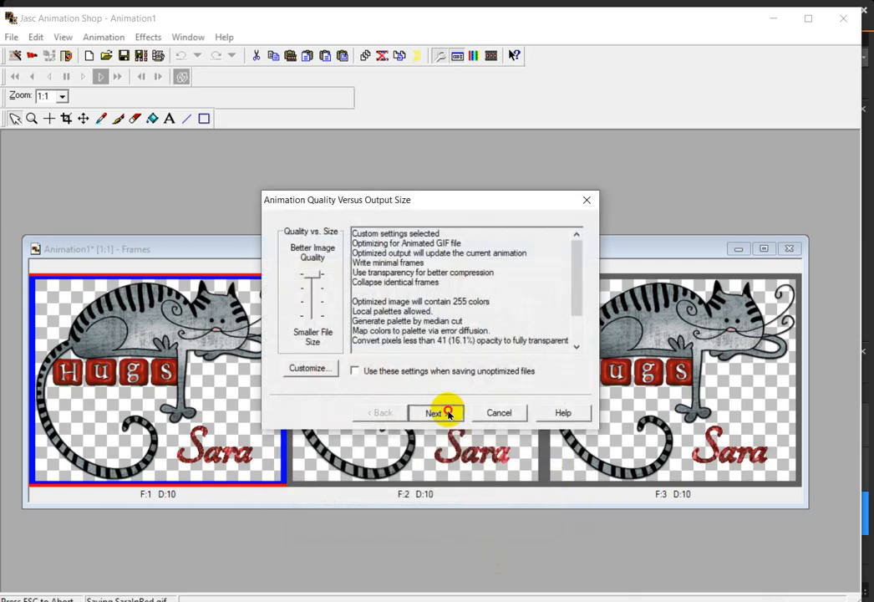
click(448, 412)
click(448, 413)
click(448, 413)
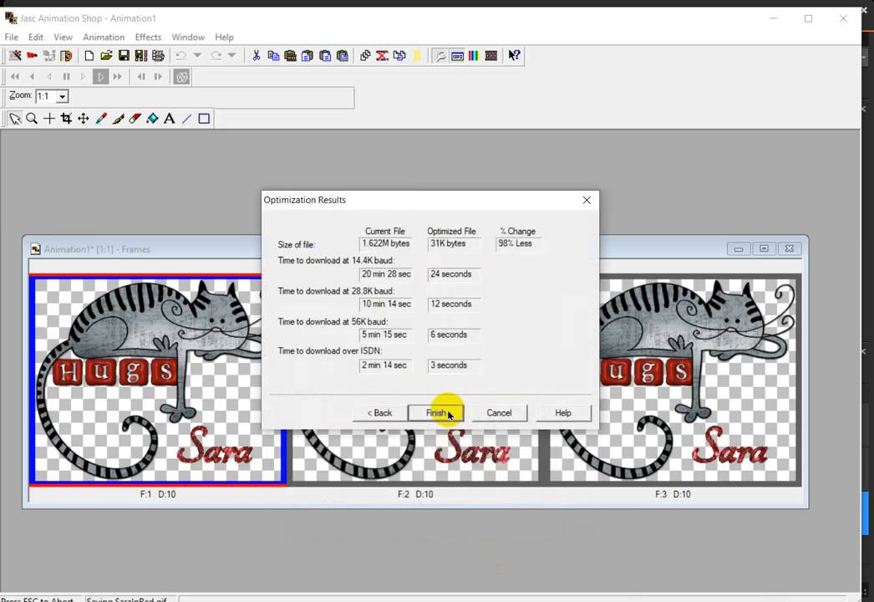
click(445, 412)
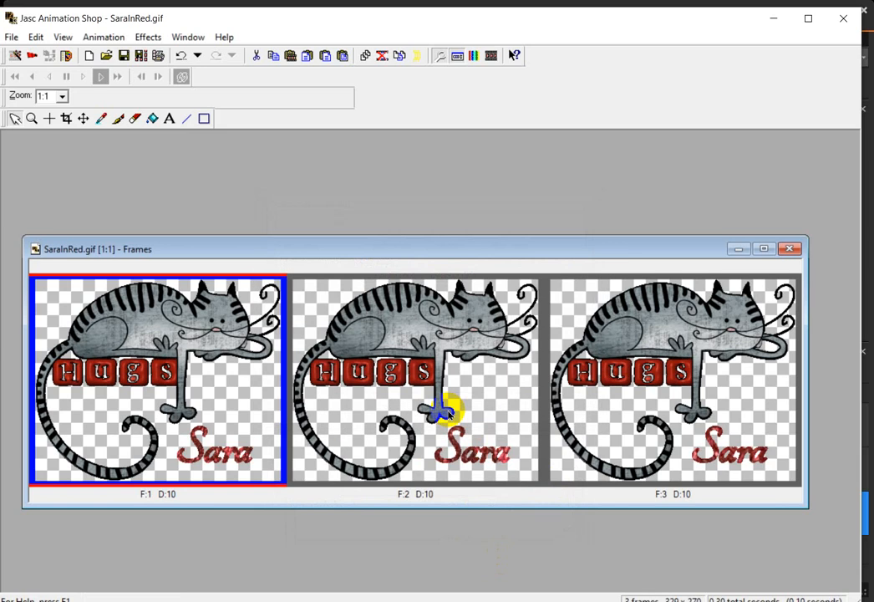